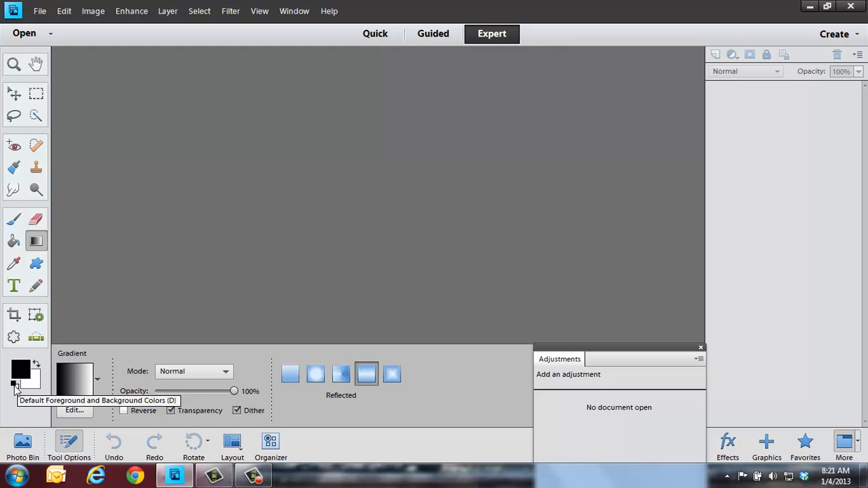
Step: Reset the foreground and background colors to default and create a blank 10 x 6 inch RGB file at 72 pixels/inch with white background
{"action": "left_click", "coordinate": [15, 384]}
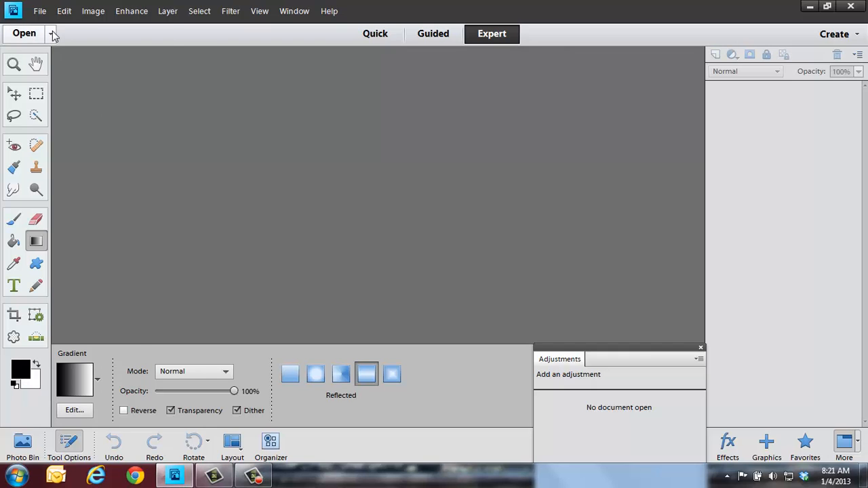
{"action": "left_click", "coordinate": [40, 11]}
{"action": "mouse_move", "coordinate": [46, 29]}
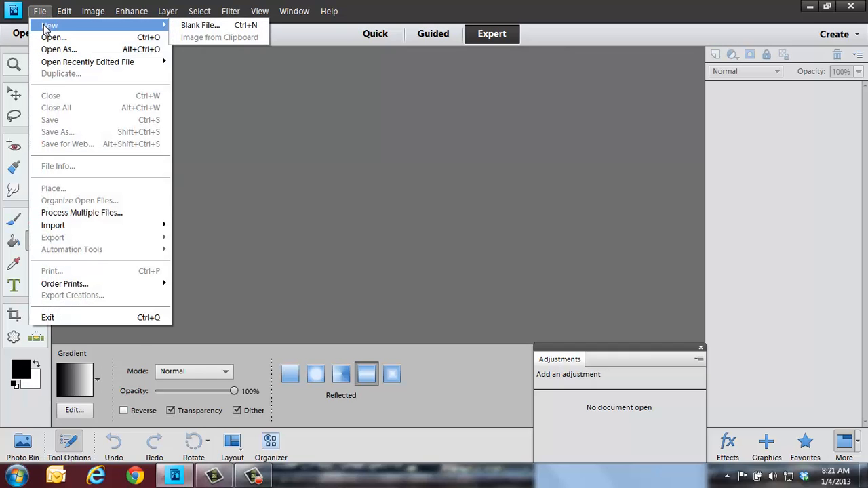
{"action": "left_click", "coordinate": [201, 26]}
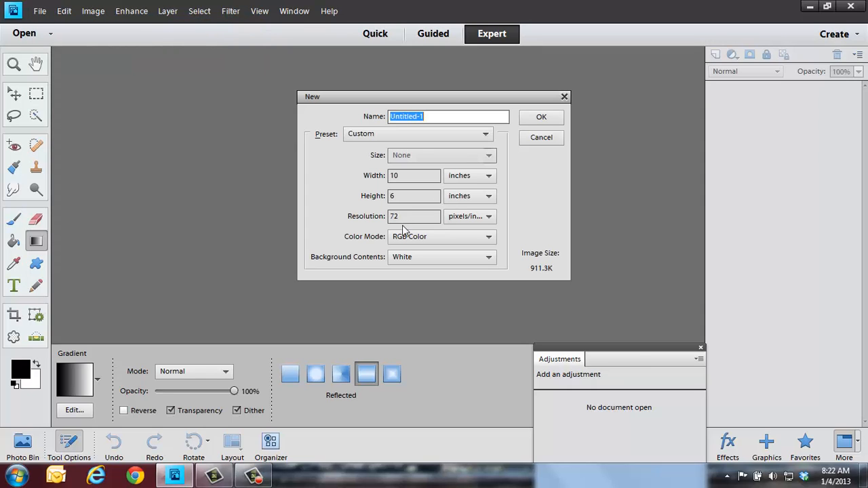
{"action": "left_click", "coordinate": [543, 117]}
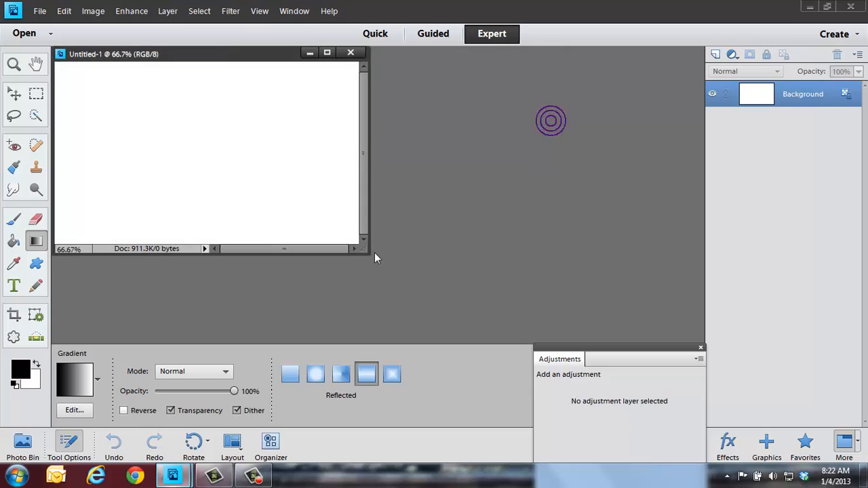
Step: Display the blank canvas at 1:1 (100%) zoom and enlarge its document window beyond the canvas's side edges
{"action": "double_click", "coordinate": [12, 64]}
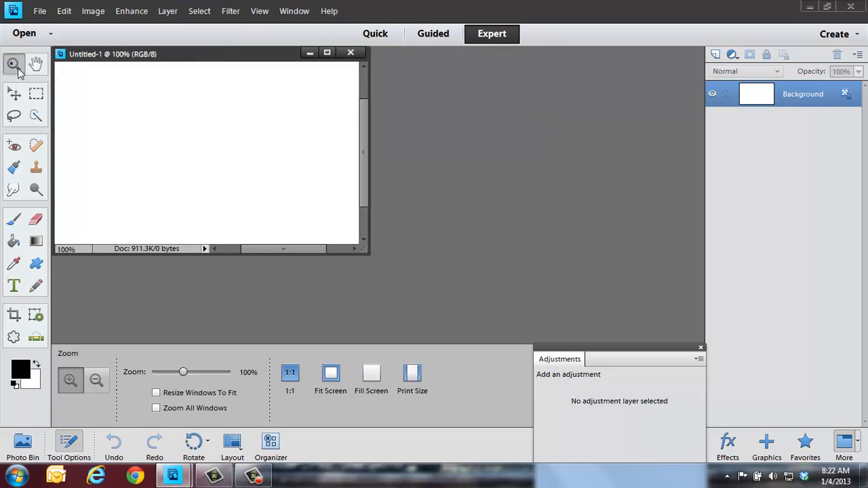
{"action": "left_click_drag", "start_coordinate": [368, 253], "coordinate": [667, 337]}
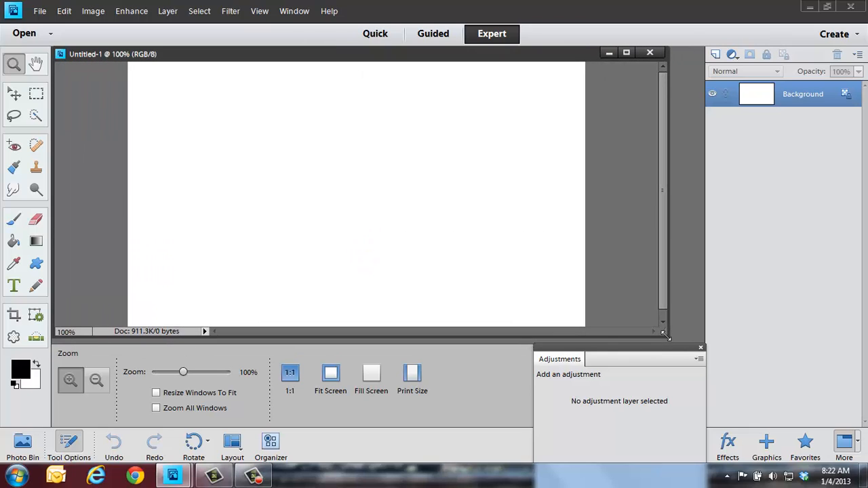
{"action": "left_click", "coordinate": [329, 378]}
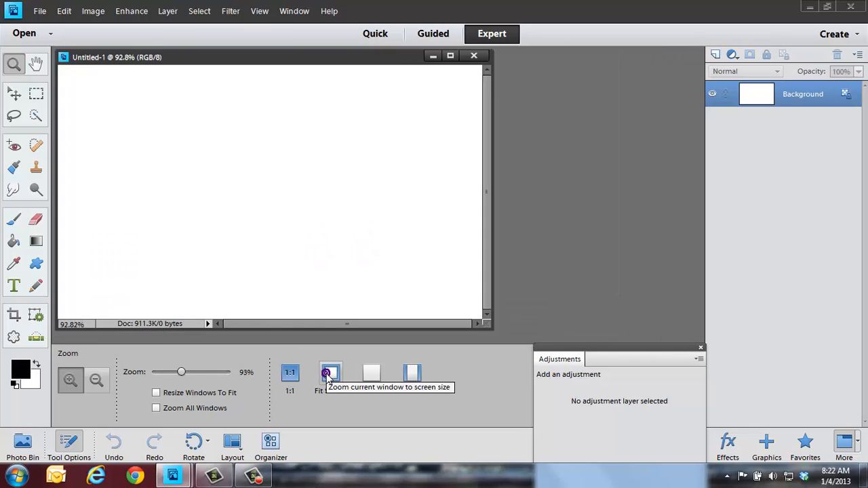
{"action": "left_click", "coordinate": [373, 377]}
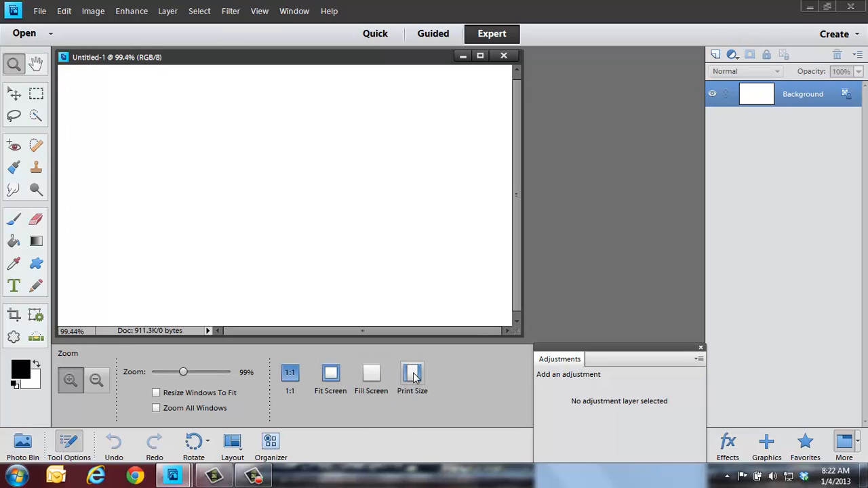
{"action": "left_click", "coordinate": [292, 377]}
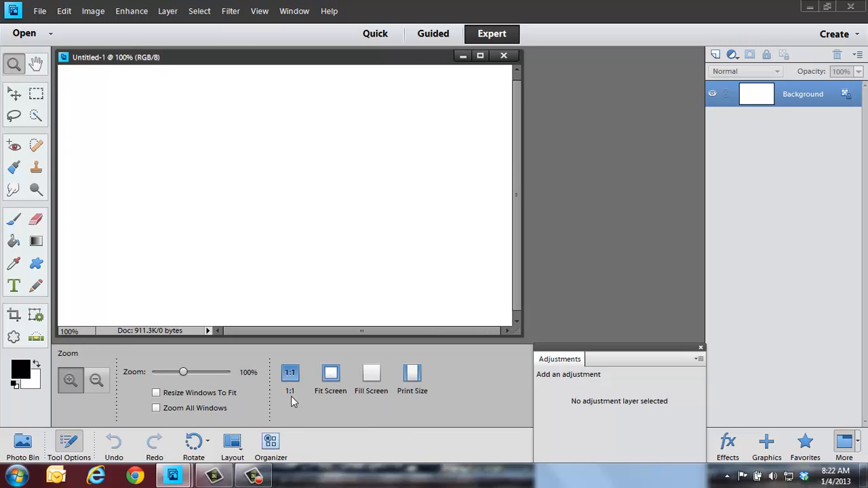
{"action": "left_click_drag", "start_coordinate": [518, 335], "coordinate": [613, 351]}
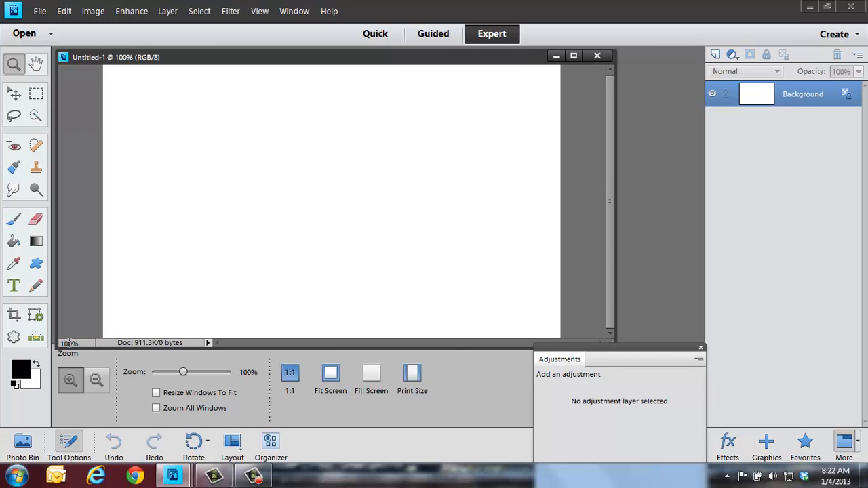
Step: Choose the Foreground to Background preset for the Gradient tool and draw a diagonal Reflected gradient across the middle of the canvas
{"action": "left_click", "coordinate": [36, 243]}
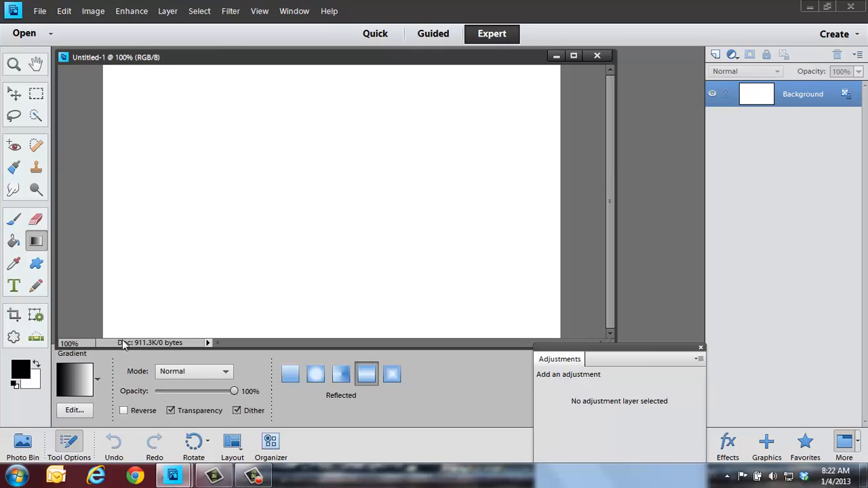
{"action": "left_click", "coordinate": [98, 379]}
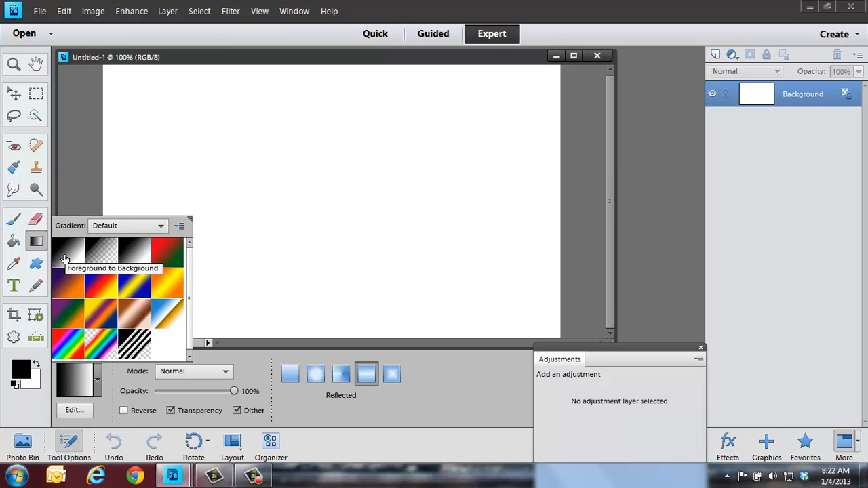
{"action": "left_click", "coordinate": [64, 259]}
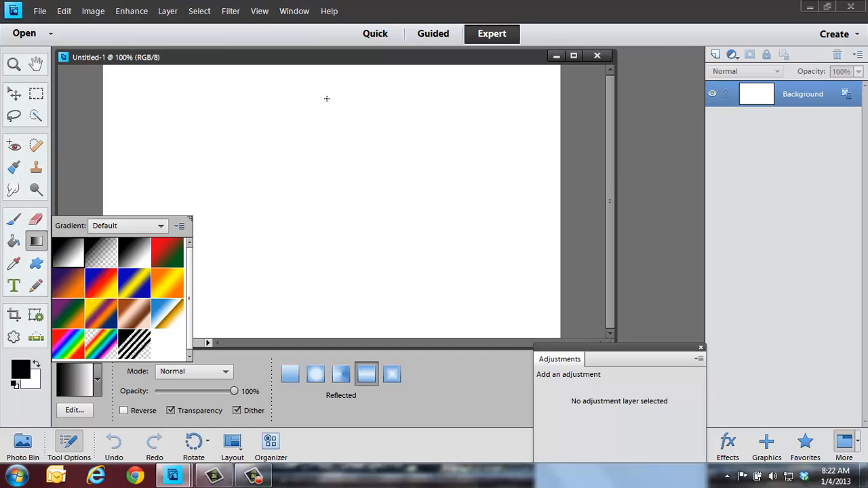
{"action": "left_click_drag", "start_coordinate": [272, 136], "coordinate": [413, 255]}
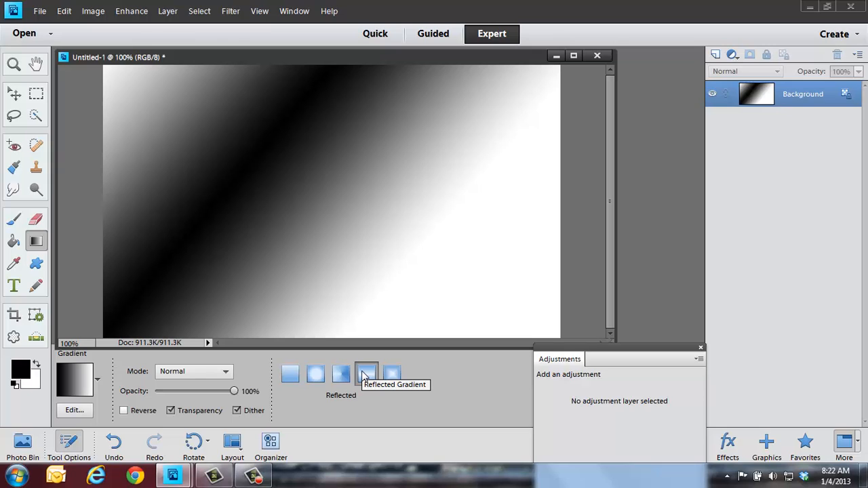
Step: Draw black-to-white Linear gradients over the canvas from top to bottom, diagonally from the upper-left corner, and from the right edge to the left
{"action": "left_click", "coordinate": [289, 375]}
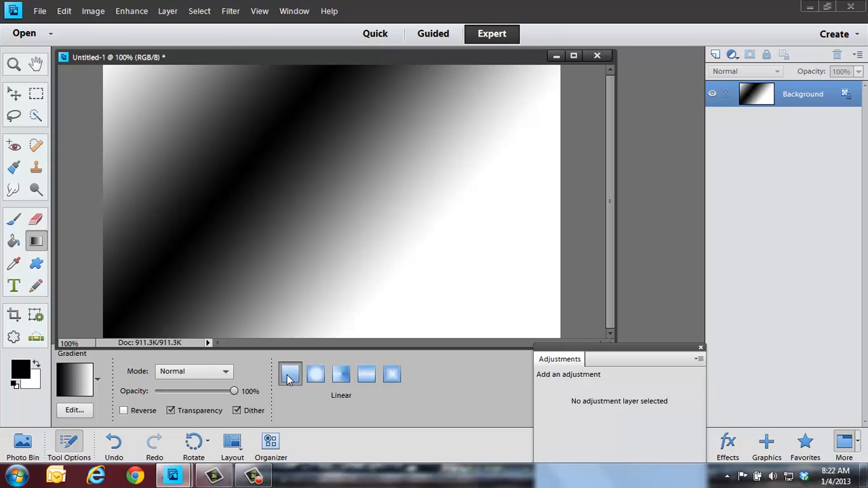
{"action": "left_click_drag", "start_coordinate": [343, 108], "coordinate": [348, 283]}
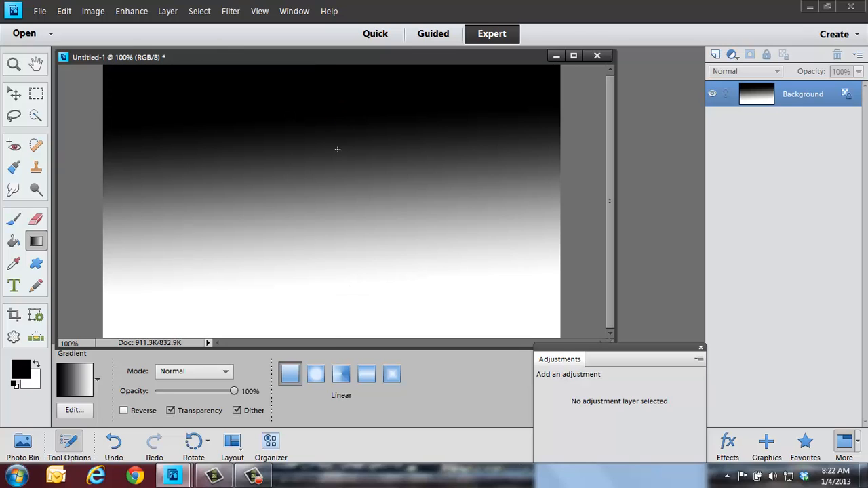
{"action": "mouse_move", "coordinate": [120, 81]}
{"action": "left_mouse_down"}
{"action": "mouse_move", "coordinate": [422, 240]}
{"action": "mouse_move", "coordinate": [517, 305]}
{"action": "left_mouse_up"}
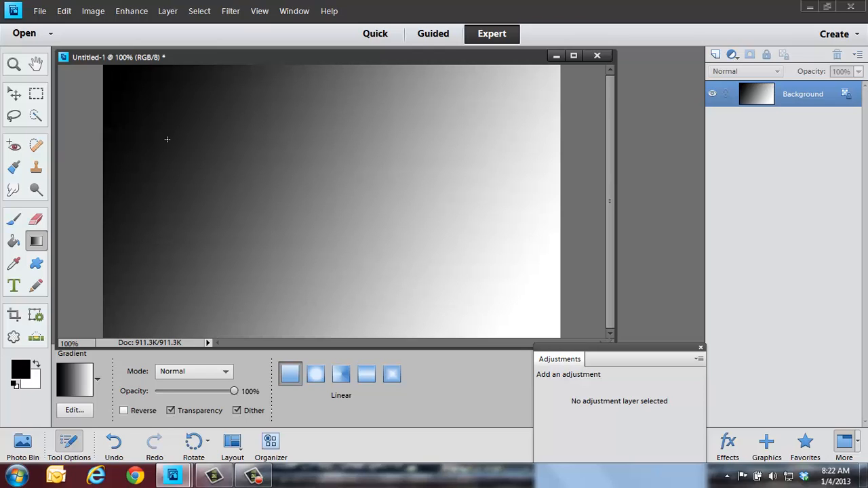
{"action": "left_click_drag", "start_coordinate": [115, 75], "coordinate": [534, 311]}
{"action": "left_click_drag", "start_coordinate": [556, 199], "coordinate": [124, 198]}
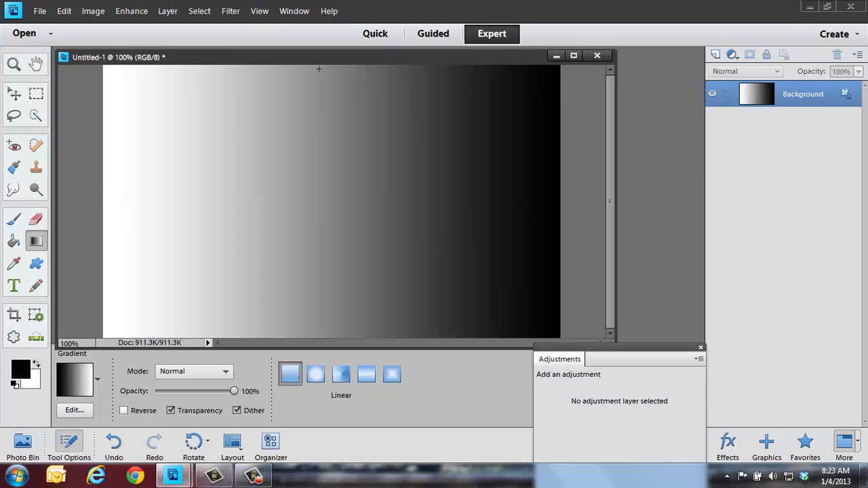
Step: Redraw the Linear gradient from top to bottom, diagonally, from left to right, and finally from the bottom of the canvas to the top
{"action": "left_click_drag", "start_coordinate": [329, 66], "coordinate": [333, 333]}
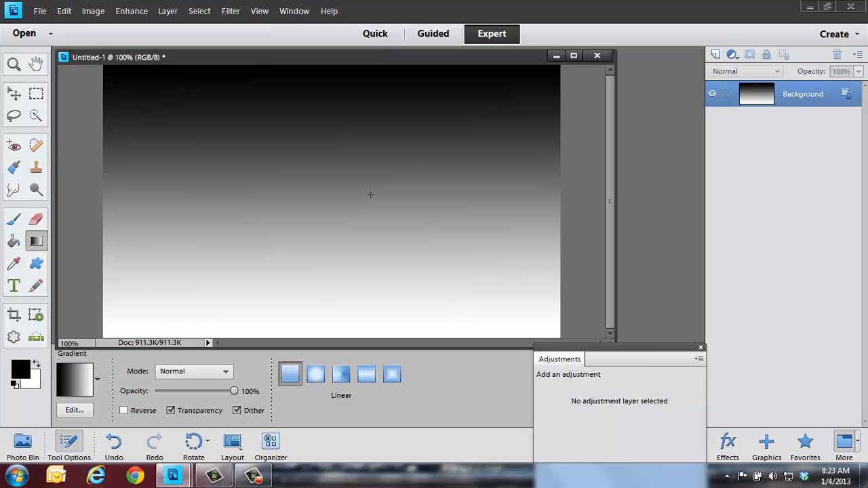
{"action": "left_click_drag", "start_coordinate": [326, 74], "coordinate": [343, 294]}
{"action": "left_click_drag", "start_coordinate": [343, 332], "coordinate": [343, 332]}
{"action": "left_click_drag", "start_coordinate": [120, 85], "coordinate": [454, 318]}
{"action": "left_click_drag", "start_coordinate": [116, 204], "coordinate": [516, 227]}
{"action": "left_click_drag", "start_coordinate": [323, 314], "coordinate": [324, 89]}
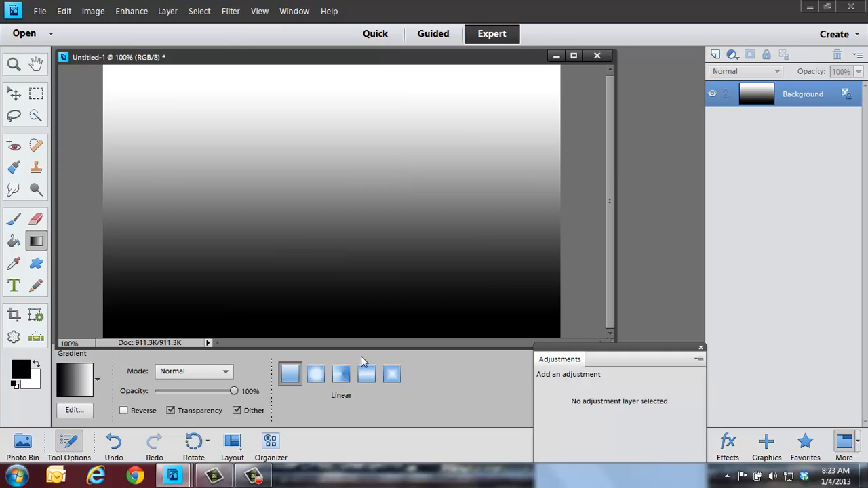
Step: Try Radial gradients from the canvas center and lower-right corner, undo the corner one, and draw a small one in the upper-left area
{"action": "left_click", "coordinate": [317, 373]}
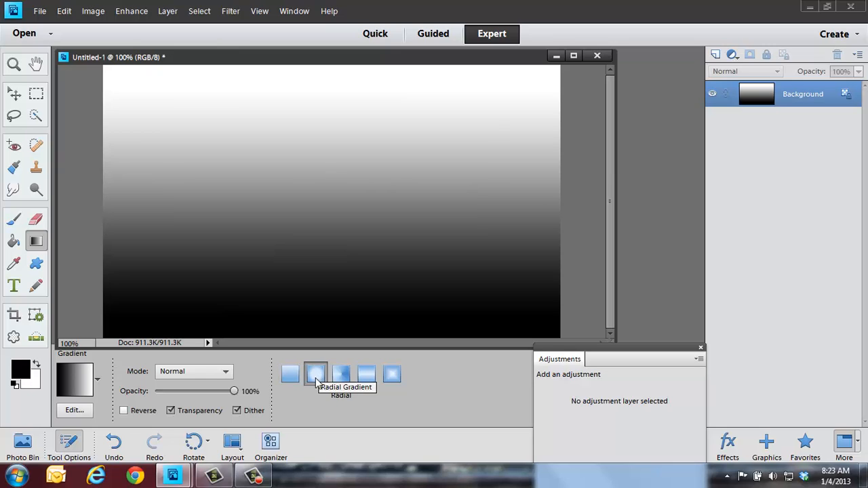
{"action": "left_click_drag", "start_coordinate": [325, 195], "coordinate": [447, 292]}
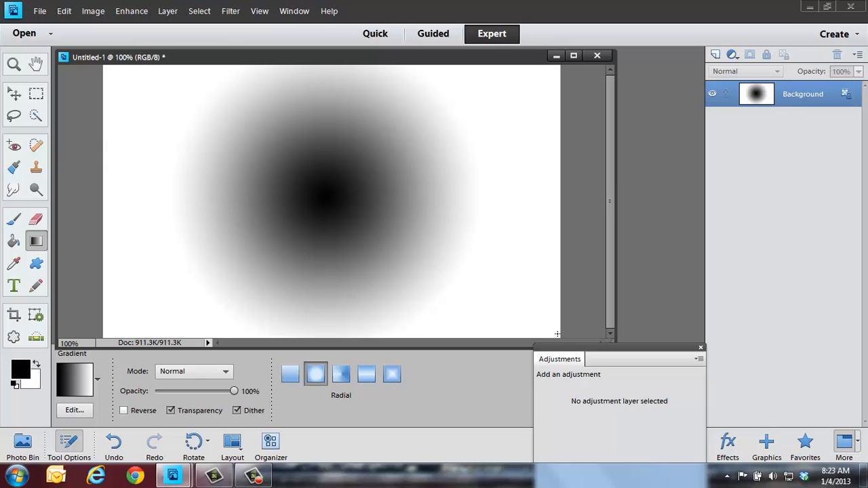
{"action": "left_click_drag", "start_coordinate": [556, 335], "coordinate": [331, 202]}
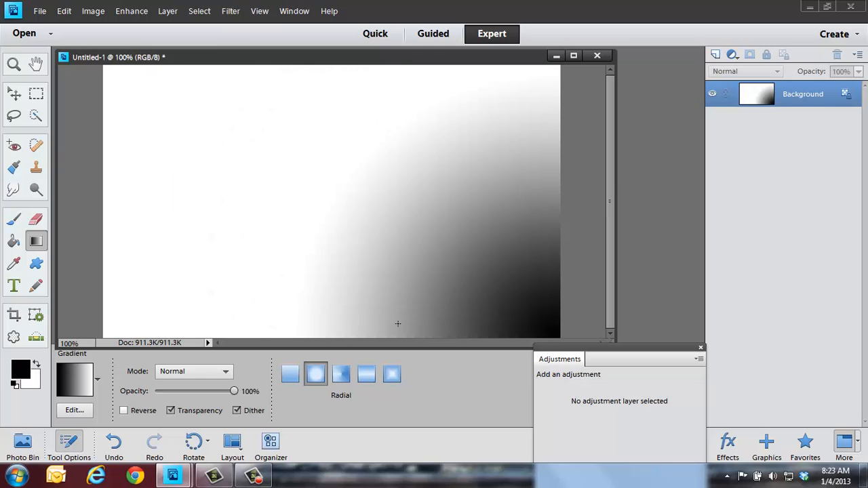
{"action": "key", "text": "ctrl+z"}
{"action": "left_click_drag", "start_coordinate": [173, 162], "coordinate": [151, 216]}
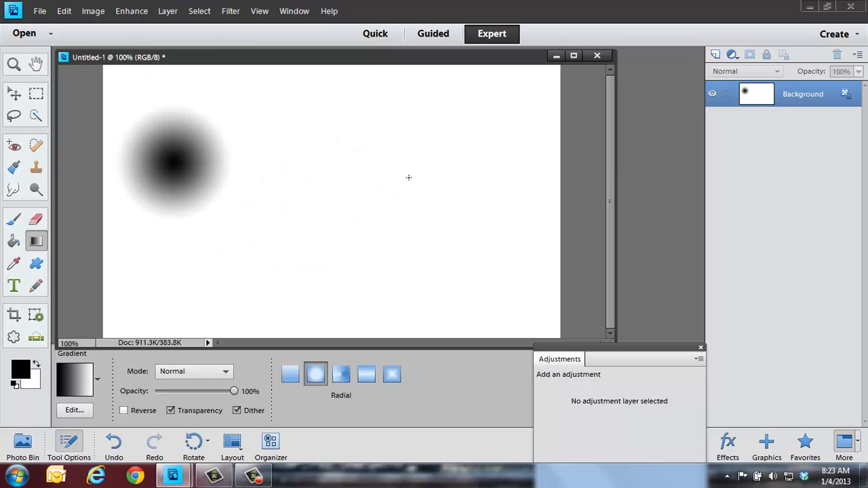
Step: Swap the foreground and background colors and draw small white-to-black Radial gradients at several spots, ending in the upper-right part of the canvas
{"action": "left_click", "coordinate": [37, 366]}
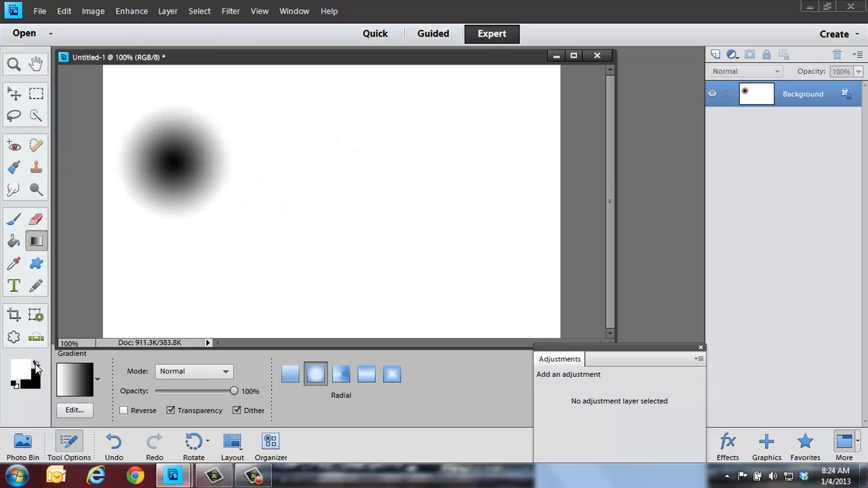
{"action": "left_click_drag", "start_coordinate": [352, 164], "coordinate": [375, 204]}
{"action": "left_click_drag", "start_coordinate": [221, 154], "coordinate": [245, 193]}
{"action": "left_click_drag", "start_coordinate": [520, 111], "coordinate": [489, 164]}
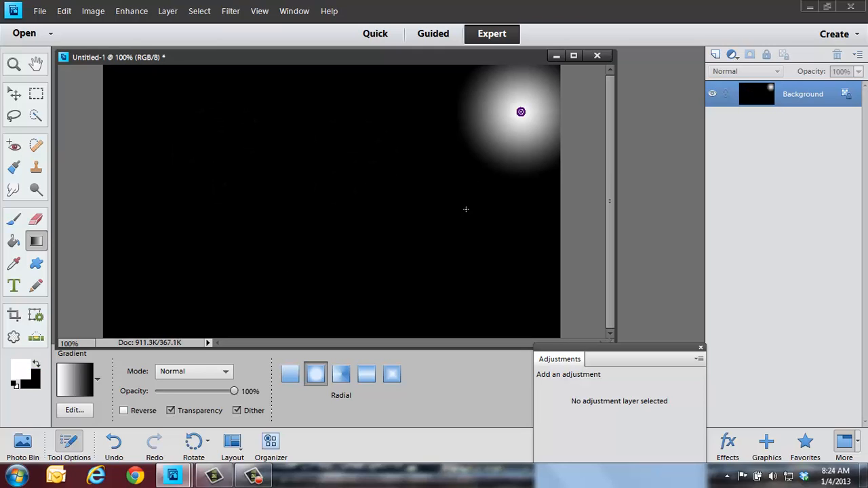
{"action": "left_click_drag", "start_coordinate": [337, 161], "coordinate": [360, 203]}
{"action": "left_click_drag", "start_coordinate": [194, 142], "coordinate": [246, 221]}
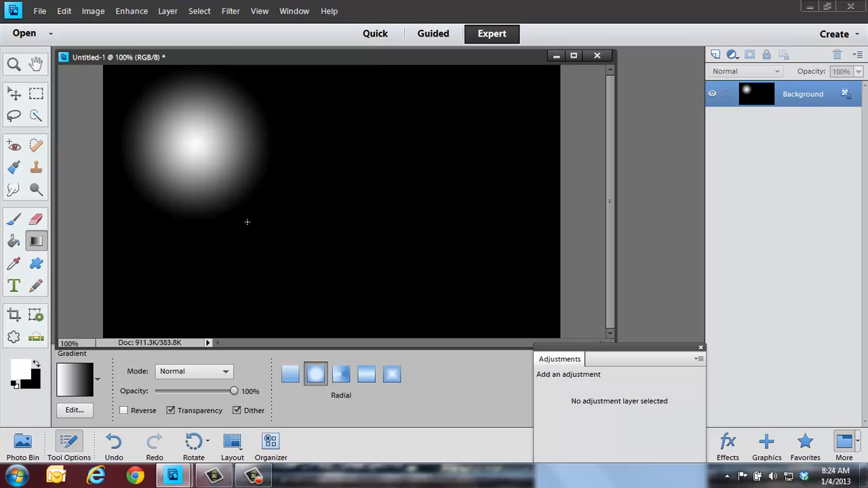
{"action": "left_click_drag", "start_coordinate": [435, 144], "coordinate": [445, 234]}
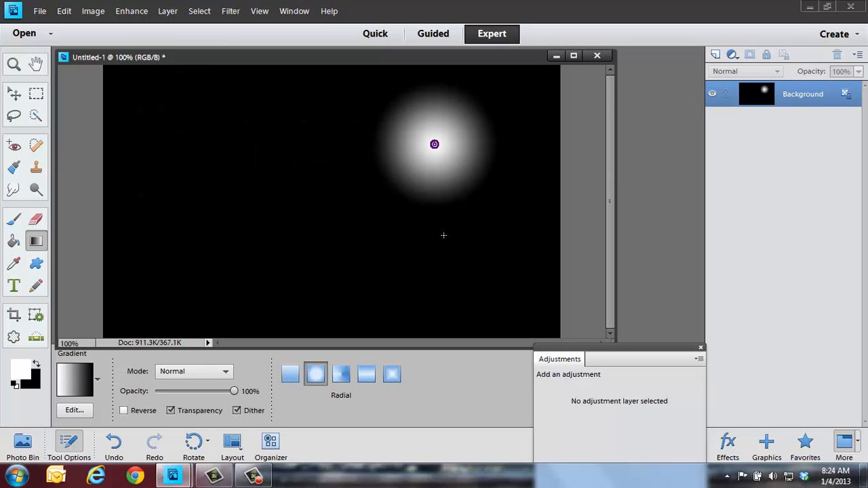
Step: Draw white-to-black Angle gradients in several directions from different starting points on the canvas
{"action": "left_click", "coordinate": [341, 374]}
{"action": "left_click_drag", "start_coordinate": [192, 139], "coordinate": [302, 224]}
{"action": "left_click_drag", "start_coordinate": [331, 168], "coordinate": [386, 197]}
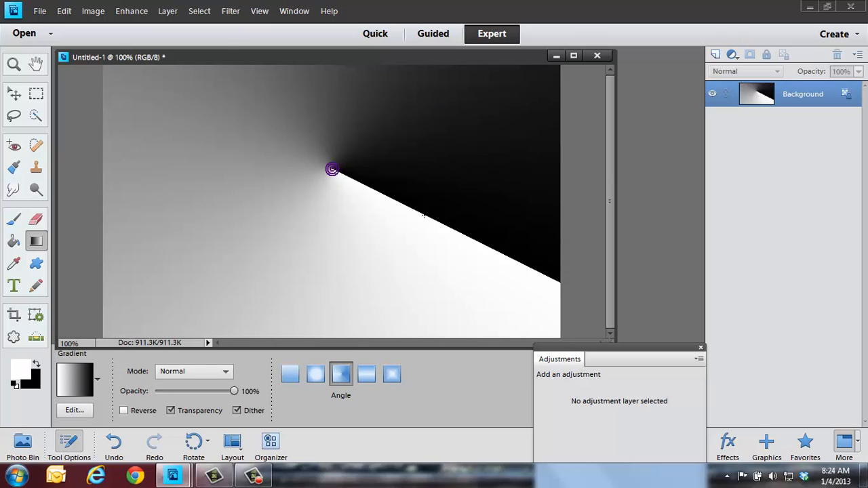
{"action": "left_click_drag", "start_coordinate": [197, 248], "coordinate": [150, 291]}
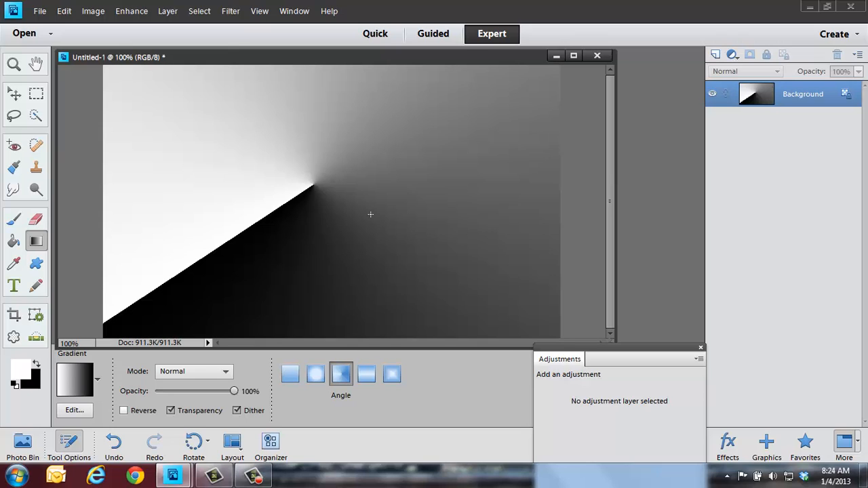
Step: Draw Reflected gradients diagonally and vertically with varying lengths, from thin horizontal lines to a wide white band fading to black near the bottom
{"action": "left_click", "coordinate": [366, 377]}
{"action": "left_click_drag", "start_coordinate": [337, 156], "coordinate": [419, 243]}
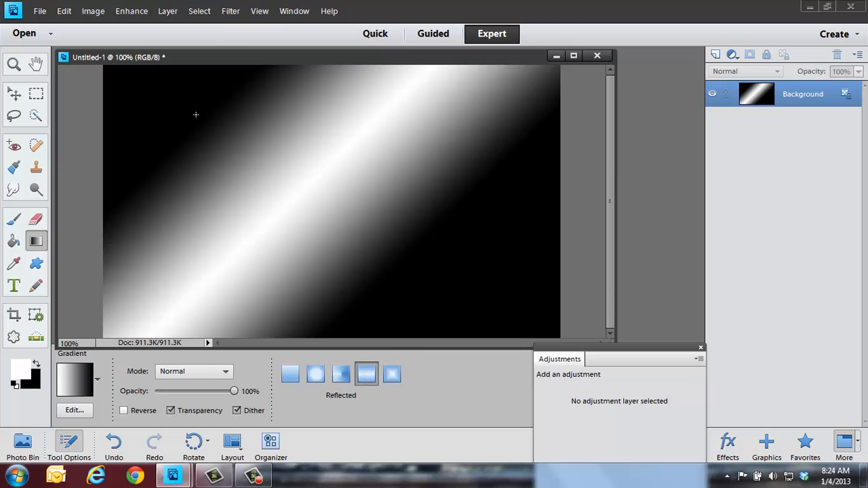
{"action": "left_click_drag", "start_coordinate": [314, 166], "coordinate": [315, 264]}
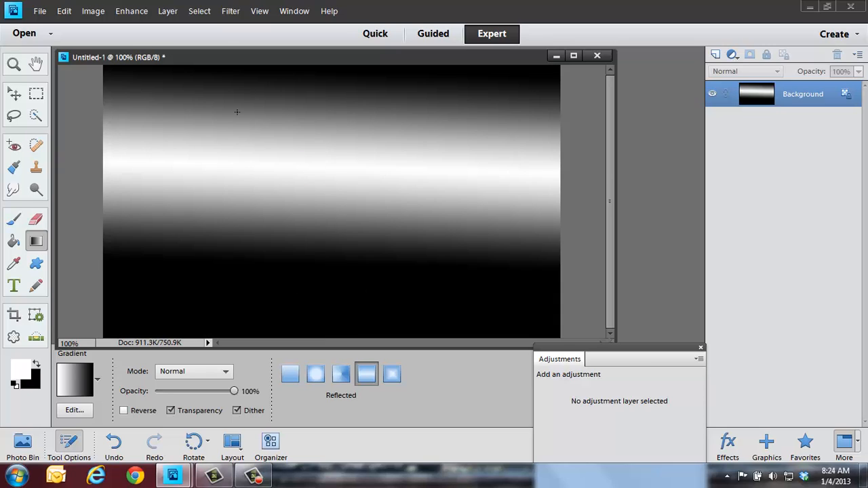
{"action": "left_click_drag", "start_coordinate": [337, 172], "coordinate": [337, 214]}
{"action": "left_click_drag", "start_coordinate": [325, 178], "coordinate": [325, 185]}
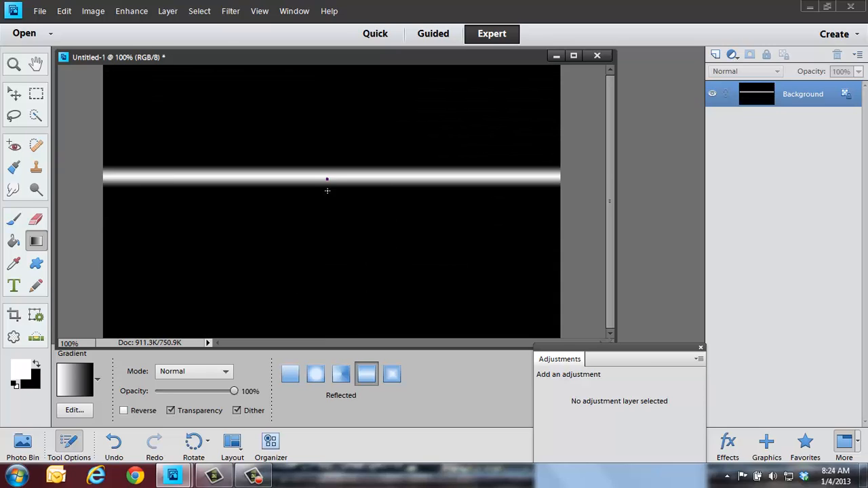
{"action": "left_click_drag", "start_coordinate": [333, 132], "coordinate": [324, 135]}
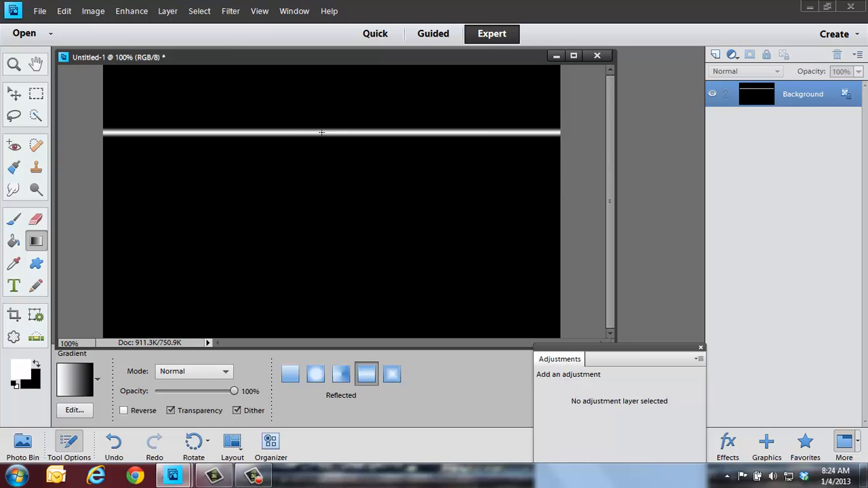
{"action": "left_click_drag", "start_coordinate": [324, 158], "coordinate": [322, 314]}
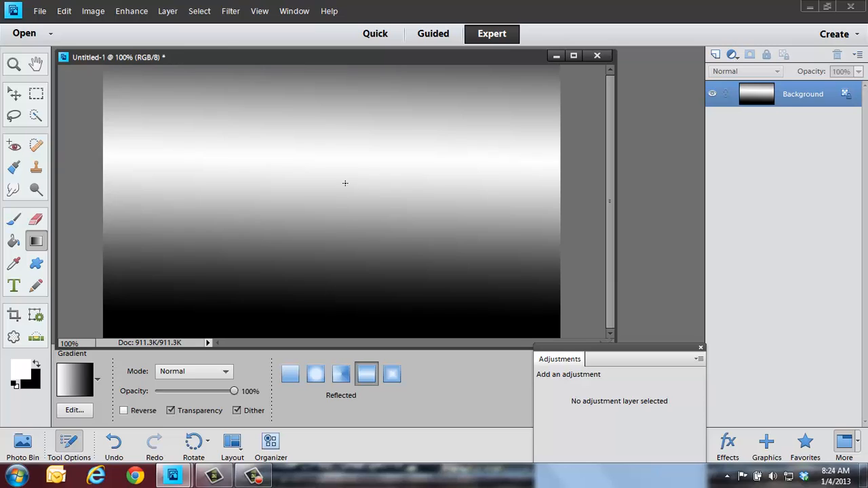
Step: Draw white-to-black Diamond gradients of varying size and angle at several spots, ending with one in the canvas's upper-right area
{"action": "left_click", "coordinate": [392, 374]}
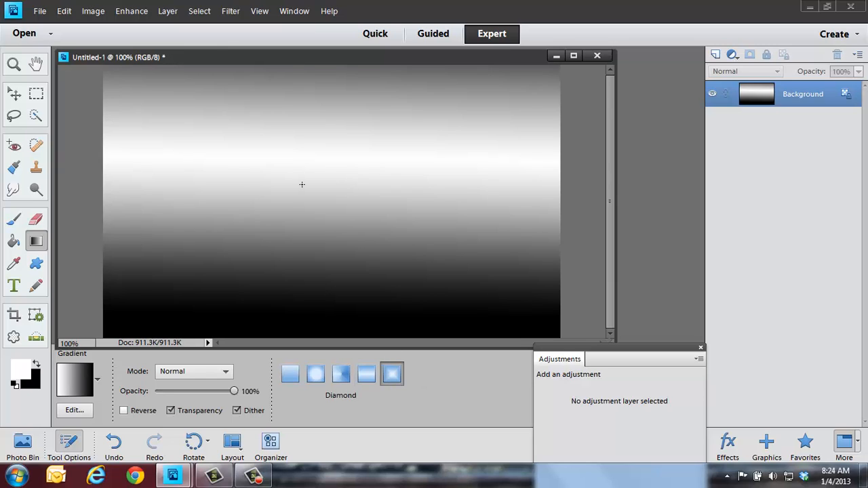
{"action": "left_click_drag", "start_coordinate": [309, 187], "coordinate": [353, 268]}
{"action": "left_click_drag", "start_coordinate": [446, 163], "coordinate": [463, 218]}
{"action": "left_click_drag", "start_coordinate": [198, 170], "coordinate": [227, 256]}
{"action": "left_click_drag", "start_coordinate": [417, 177], "coordinate": [389, 292]}
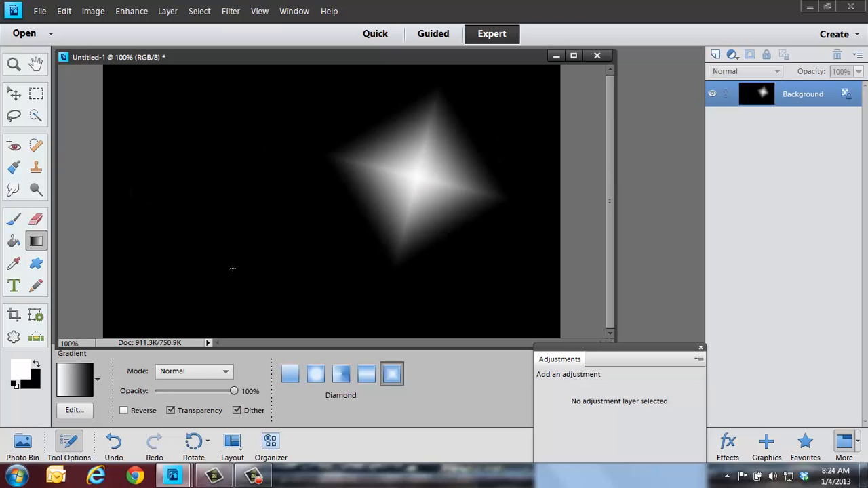
Step: Choose the blue, red, yellow gradient preset and draw Diamond gradients at several spots, ending in the canvas's upper-left area
{"action": "left_click", "coordinate": [97, 380]}
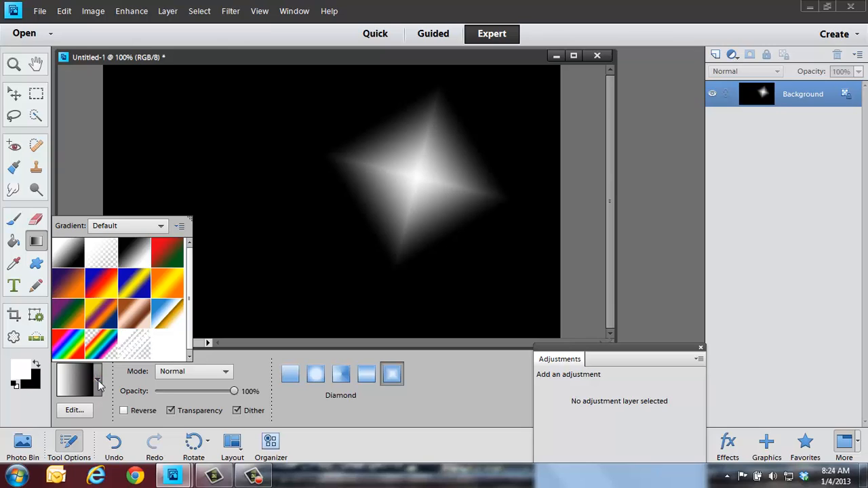
{"action": "left_click", "coordinate": [103, 291]}
{"action": "left_click", "coordinate": [275, 177]}
{"action": "left_click_drag", "start_coordinate": [275, 166], "coordinate": [276, 245]}
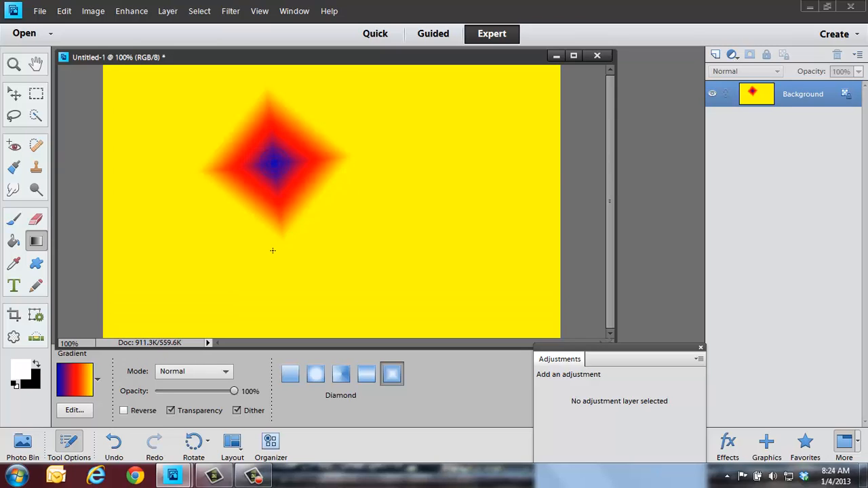
{"action": "left_click_drag", "start_coordinate": [522, 131], "coordinate": [478, 236]}
{"action": "left_click_drag", "start_coordinate": [233, 115], "coordinate": [261, 203]}
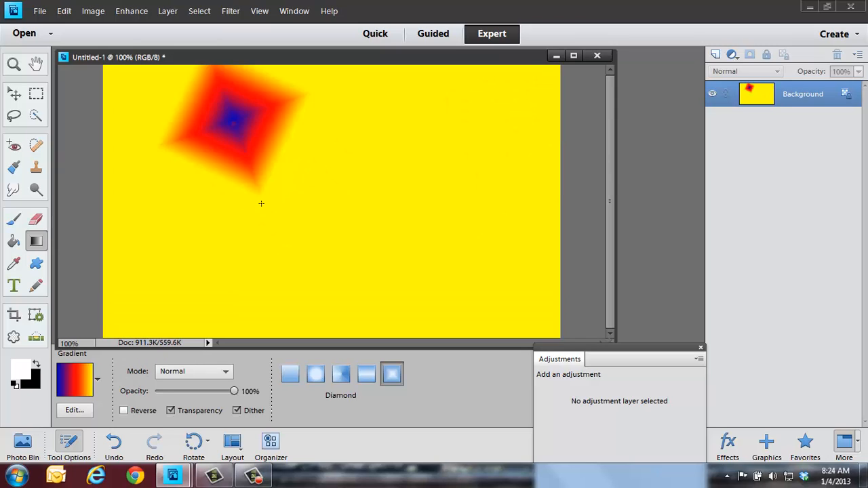
Step: Add a new layer and draw a copper-preset Diamond gradient on it, starting right of the canvas center
{"action": "left_click", "coordinate": [716, 59]}
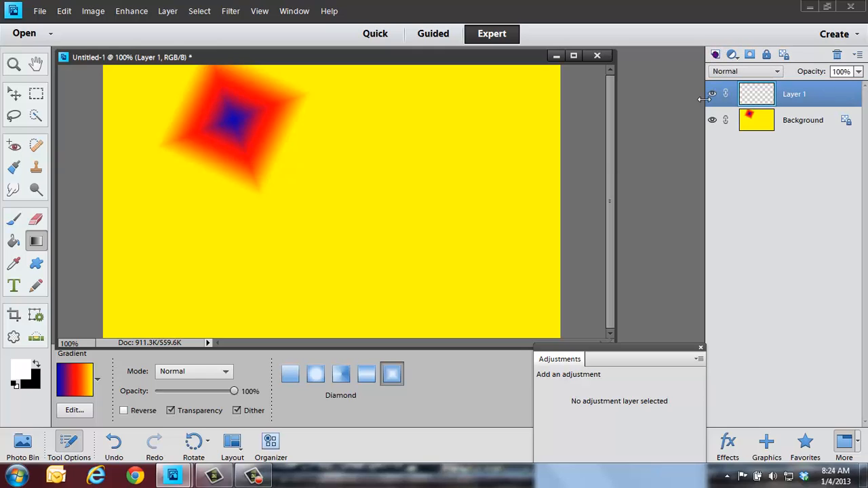
{"action": "left_click", "coordinate": [89, 384]}
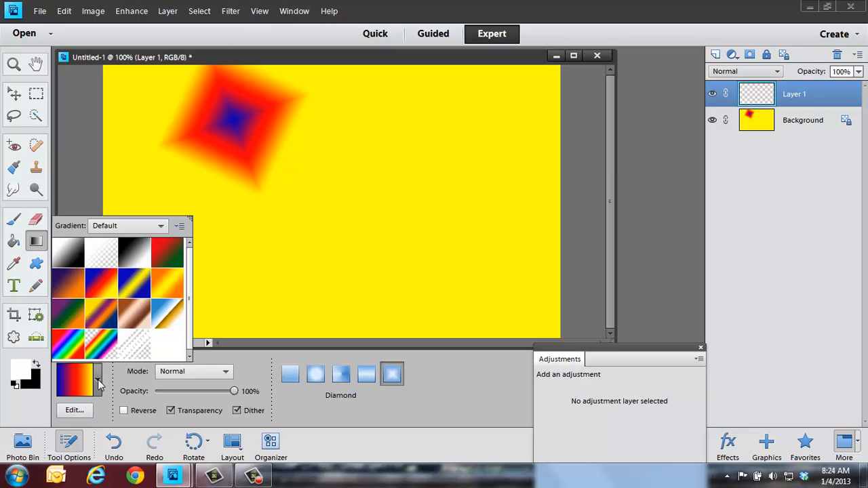
{"action": "left_click", "coordinate": [133, 313]}
{"action": "left_click_drag", "start_coordinate": [401, 212], "coordinate": [306, 313]}
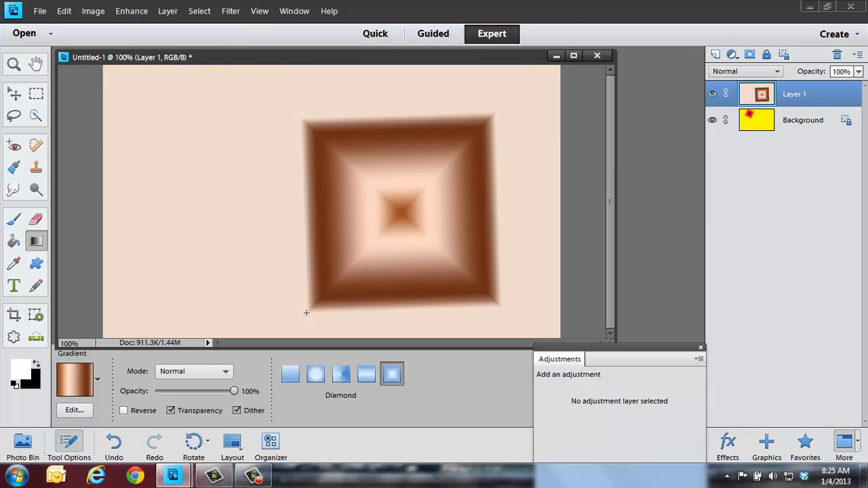
Step: Add another layer and draw Diamond gradients with the rainbow spectrum preset, ending with a large one from the upper-left area
{"action": "left_click", "coordinate": [716, 54]}
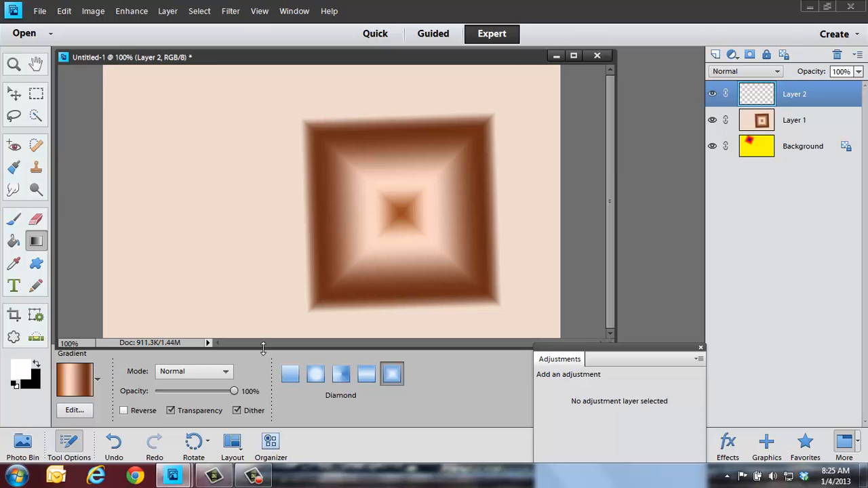
{"action": "left_click", "coordinate": [98, 378]}
{"action": "left_click", "coordinate": [79, 349]}
{"action": "left_click", "coordinate": [178, 138]}
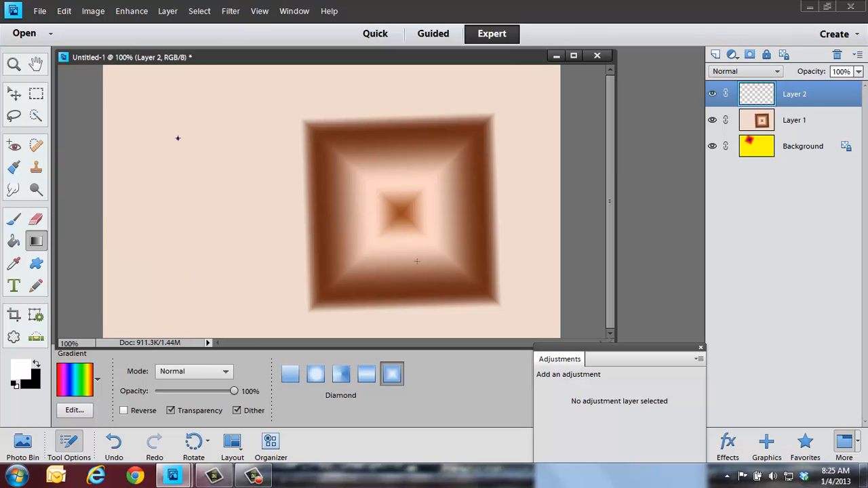
{"action": "left_click_drag", "start_coordinate": [178, 138], "coordinate": [425, 265]}
{"action": "left_click_drag", "start_coordinate": [241, 155], "coordinate": [415, 202]}
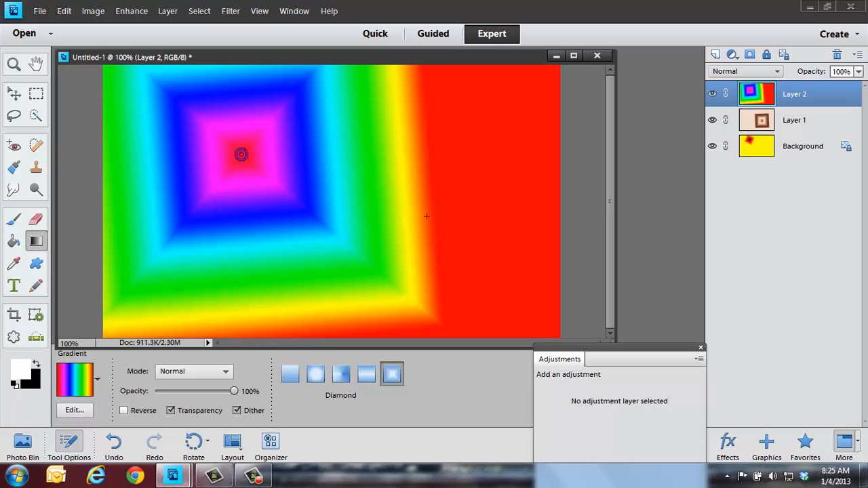
Step: Switch to the Radial type and draw rainbow gradients of different sizes, ending with a large one reaching the canvas's lower-right corner
{"action": "left_click", "coordinate": [316, 377]}
{"action": "left_click_drag", "start_coordinate": [361, 191], "coordinate": [418, 265]}
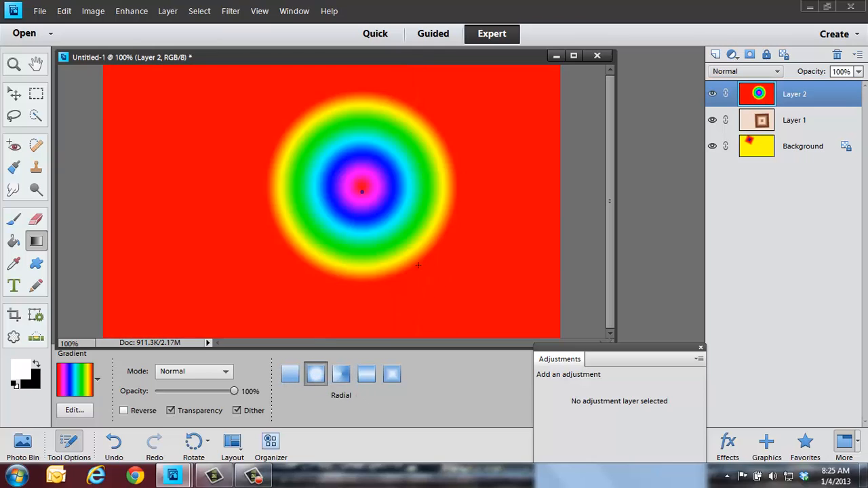
{"action": "left_click_drag", "start_coordinate": [256, 240], "coordinate": [258, 239]}
{"action": "left_click_drag", "start_coordinate": [299, 143], "coordinate": [560, 341]}
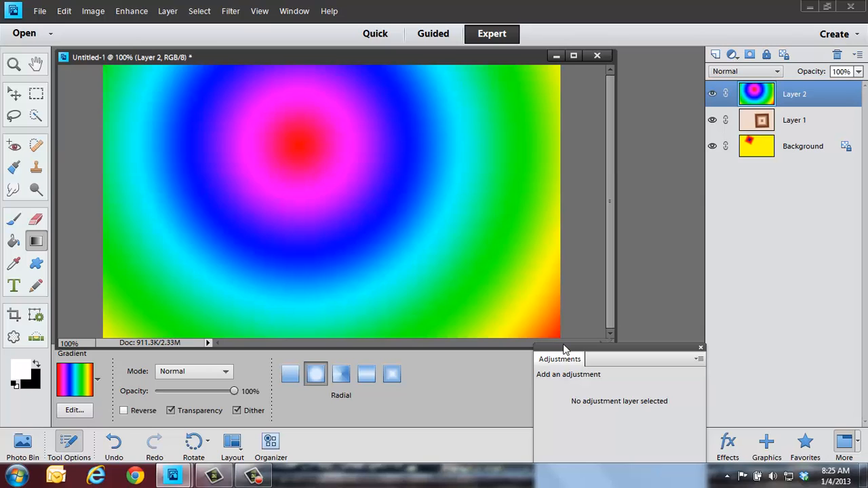
Step: Add a new layer and browse the Color Harmonies 1, Metals, Simple and Spectrums gradient preset sets
{"action": "left_click", "coordinate": [716, 55]}
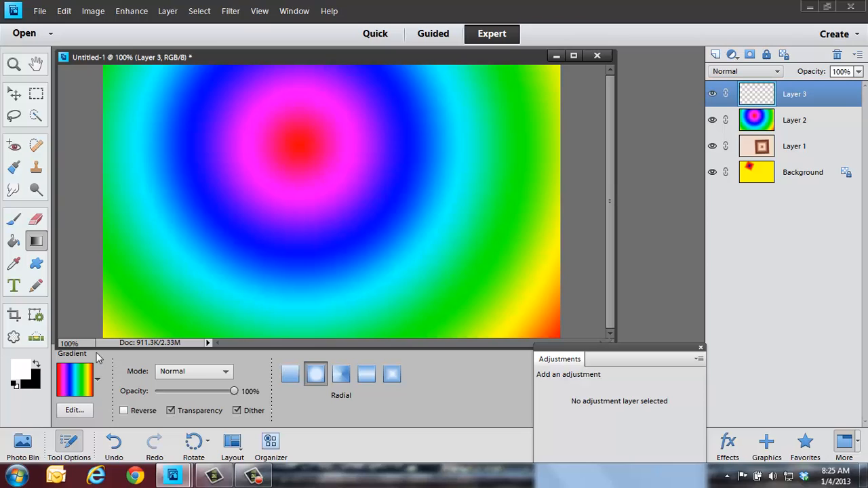
{"action": "left_click", "coordinate": [97, 380]}
{"action": "left_click", "coordinate": [160, 226]}
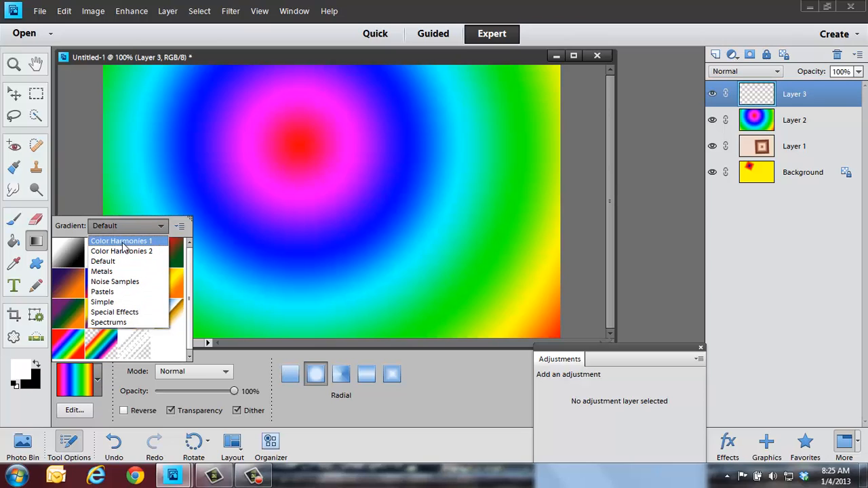
{"action": "left_click", "coordinate": [122, 242]}
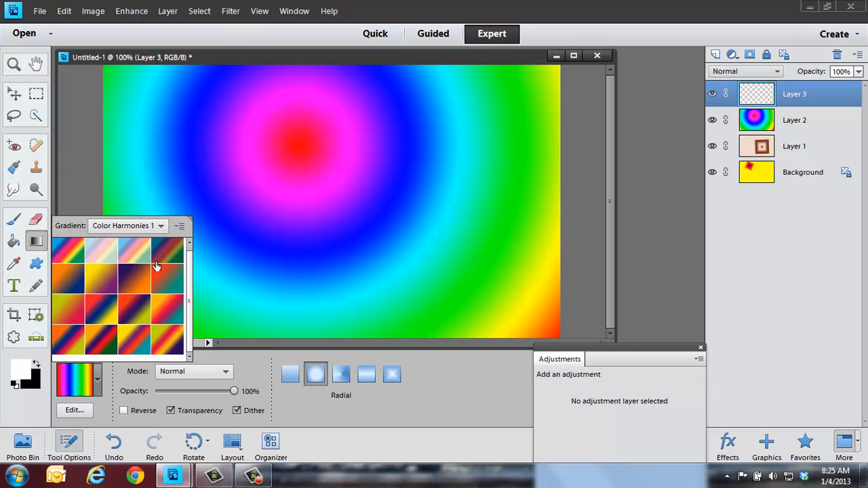
{"action": "left_click", "coordinate": [160, 226]}
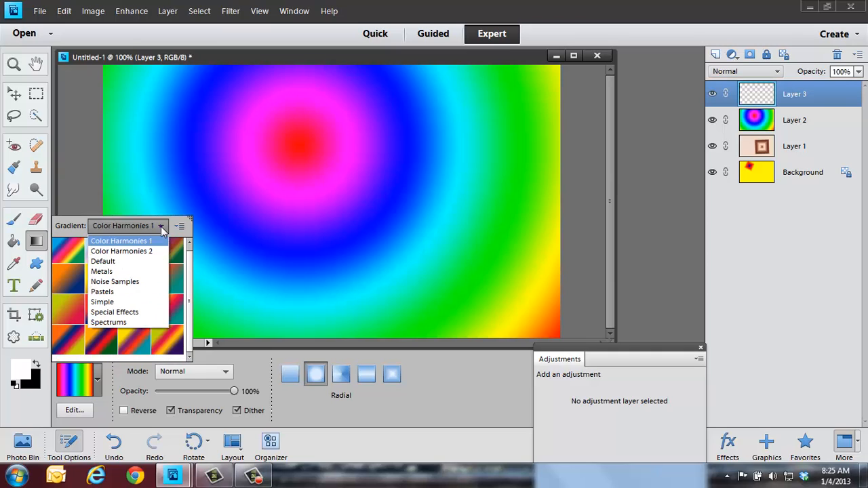
{"action": "left_click", "coordinate": [113, 272]}
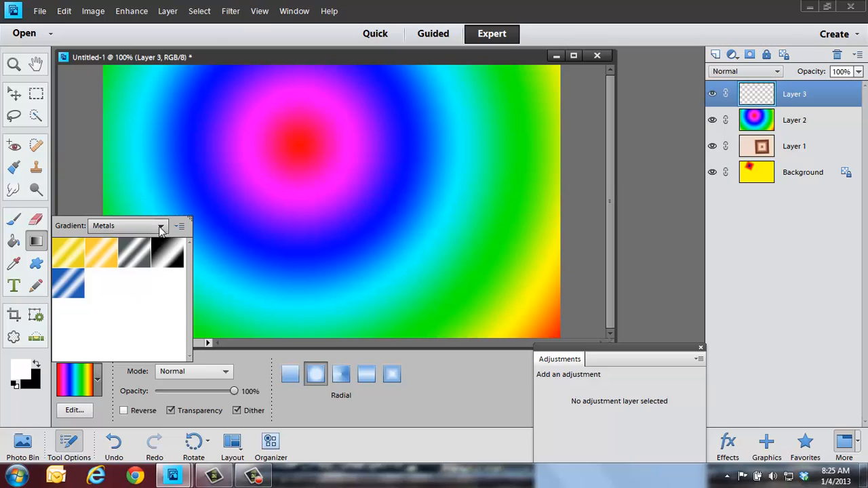
{"action": "left_click", "coordinate": [161, 226]}
{"action": "left_click", "coordinate": [129, 301]}
{"action": "left_click", "coordinate": [161, 226]}
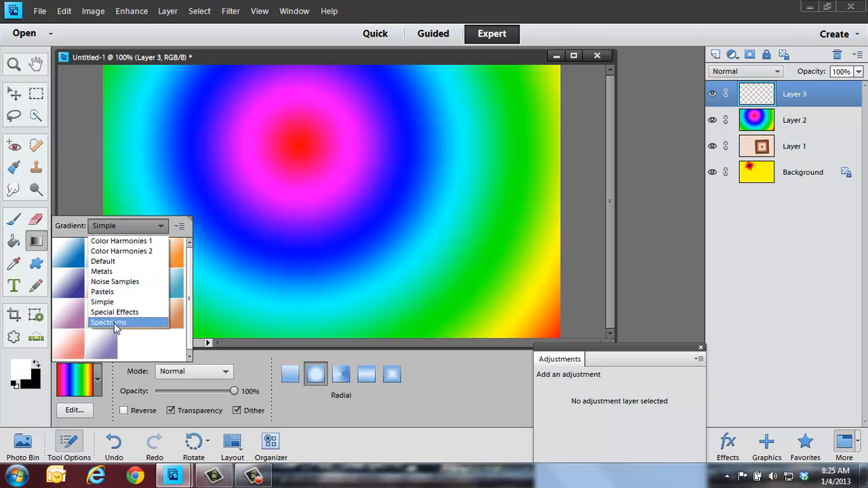
{"action": "left_click", "coordinate": [115, 324]}
Step: Choose the green-to-black preset from the Special Effects set and draw a Radial gradient from the canvas's upper-left area
{"action": "left_click", "coordinate": [142, 226]}
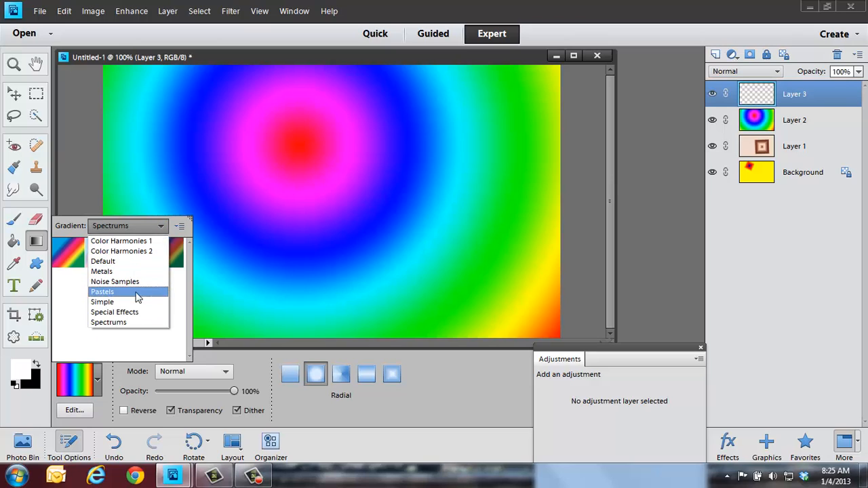
{"action": "left_click", "coordinate": [139, 312]}
{"action": "left_click", "coordinate": [162, 261]}
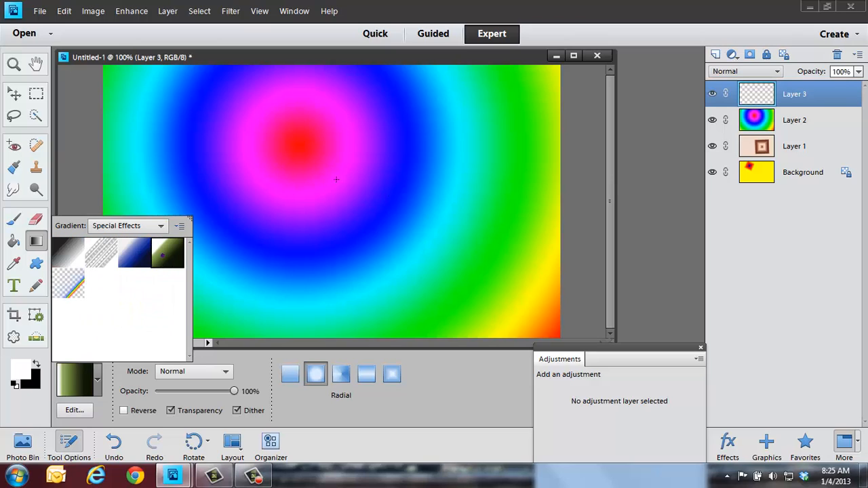
{"action": "left_click_drag", "start_coordinate": [281, 171], "coordinate": [362, 291]}
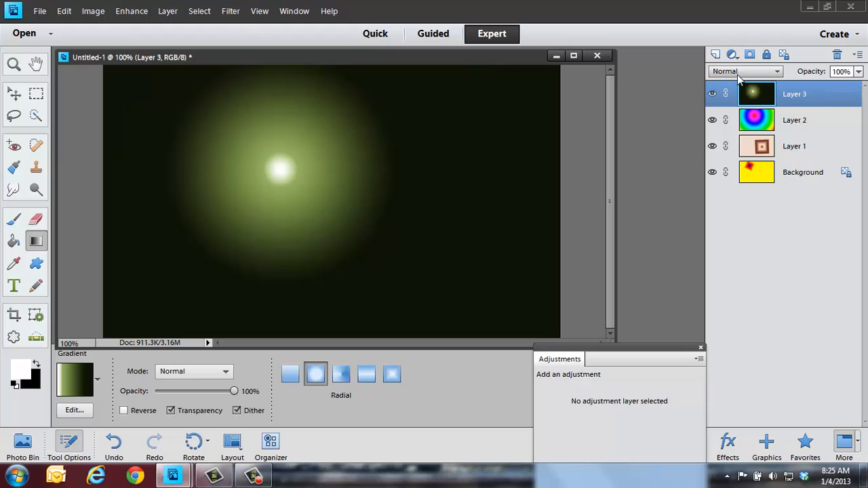
Step: Add a new layer and hide Layer 3, Layer 2, Layer 1 and the Background
{"action": "left_click", "coordinate": [715, 54]}
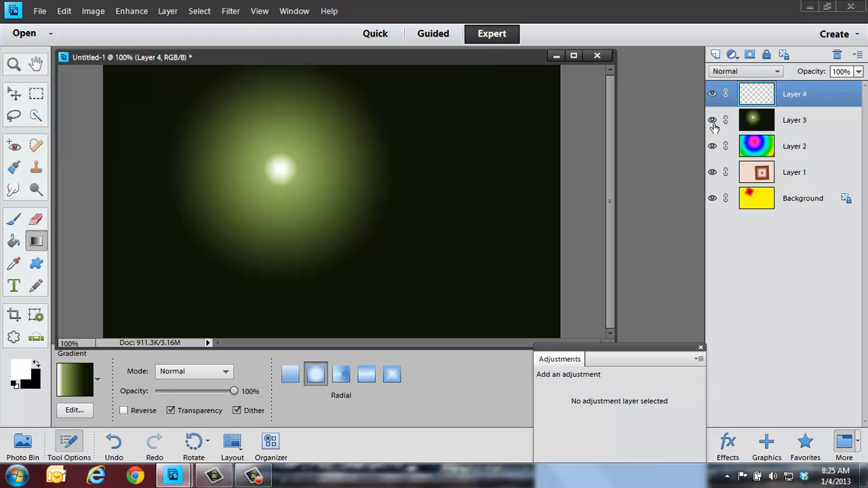
{"action": "left_click", "coordinate": [712, 120]}
{"action": "left_click", "coordinate": [712, 146]}
{"action": "left_click", "coordinate": [712, 172]}
{"action": "left_click", "coordinate": [711, 198]}
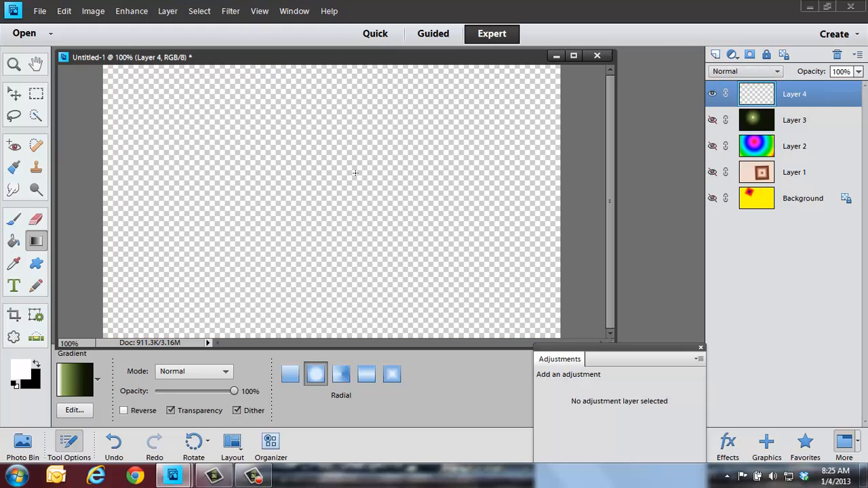
Step: Make a rectangular selection in the canvas's upper-left area and fill it with the green-to-black Radial gradient
{"action": "left_click", "coordinate": [36, 94]}
{"action": "left_click_drag", "start_coordinate": [323, 222], "coordinate": [343, 229]}
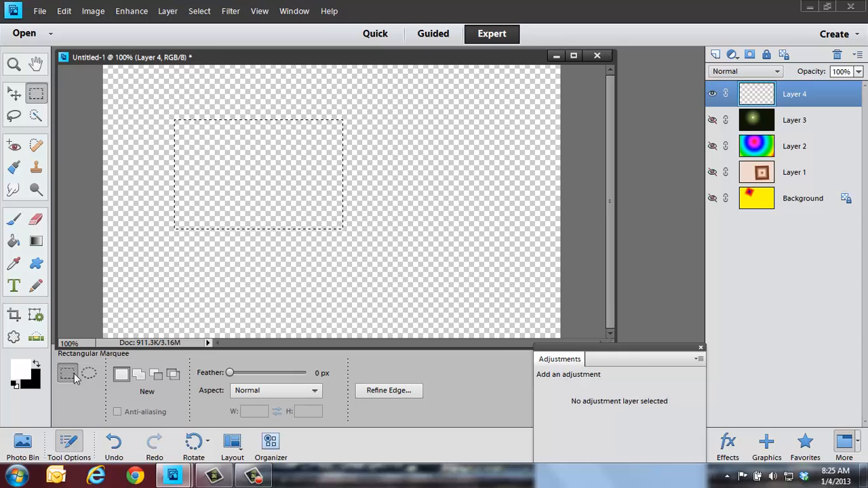
{"action": "left_click", "coordinate": [36, 240]}
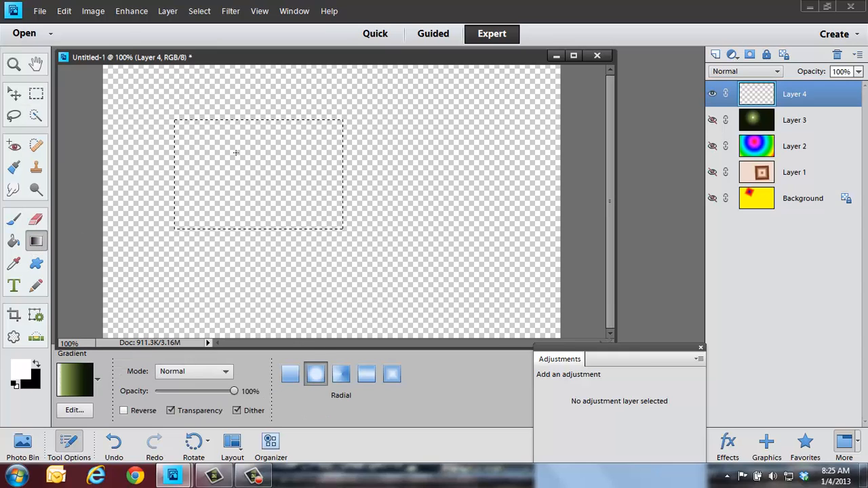
{"action": "left_click_drag", "start_coordinate": [241, 161], "coordinate": [296, 221]}
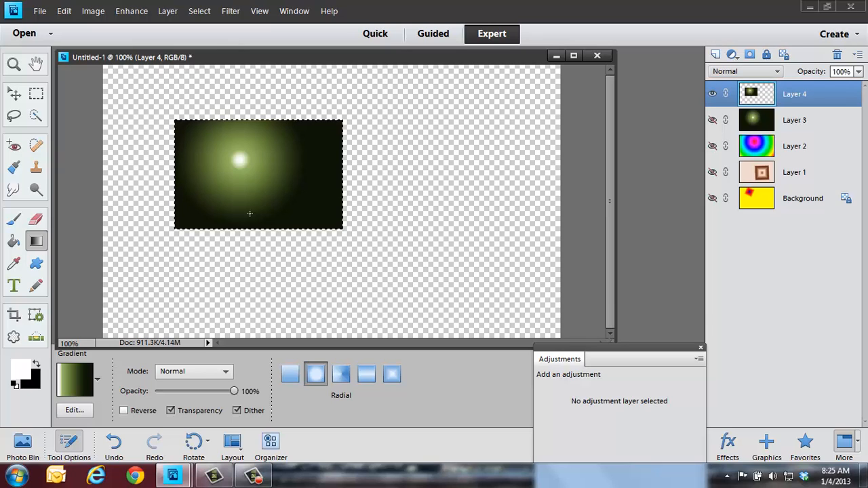
Step: Replace the rectangular selection with a circular Elliptical Marquee selection to the right of the filled rectangle
{"action": "left_click", "coordinate": [36, 94]}
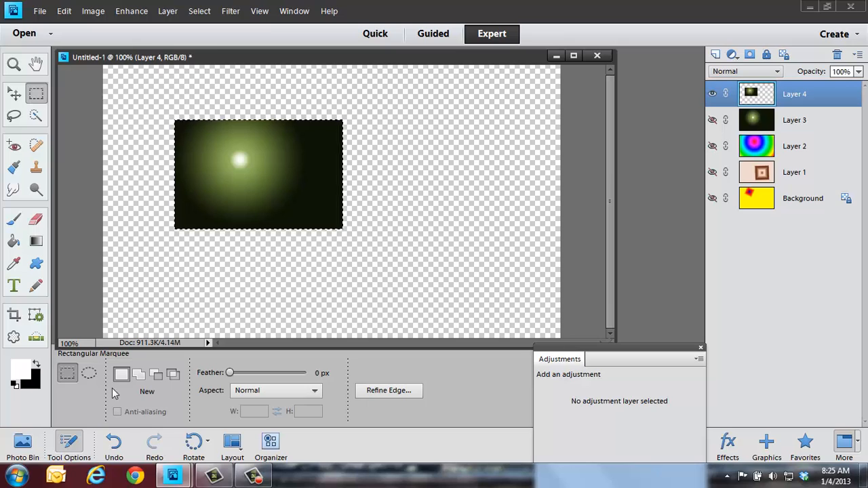
{"action": "left_click", "coordinate": [89, 373]}
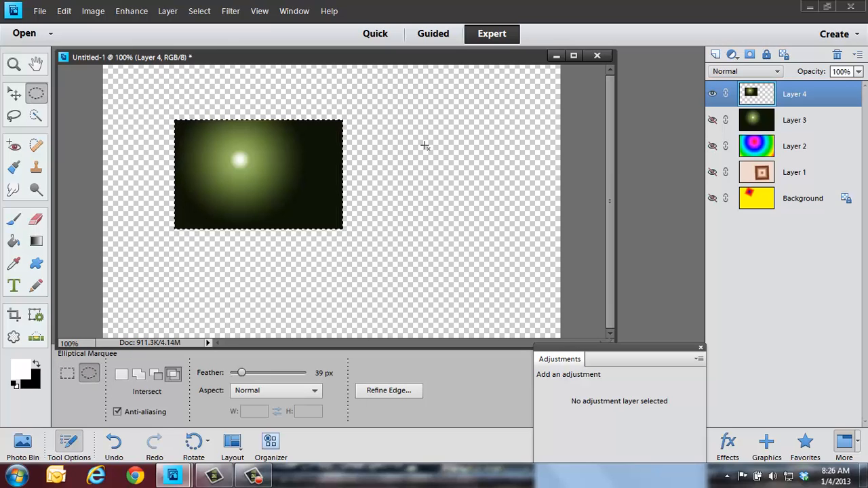
{"action": "key", "text": "shift"}
{"action": "left_click_drag", "start_coordinate": [424, 145], "coordinate": [442, 153]}
{"action": "key", "text": "alt"}
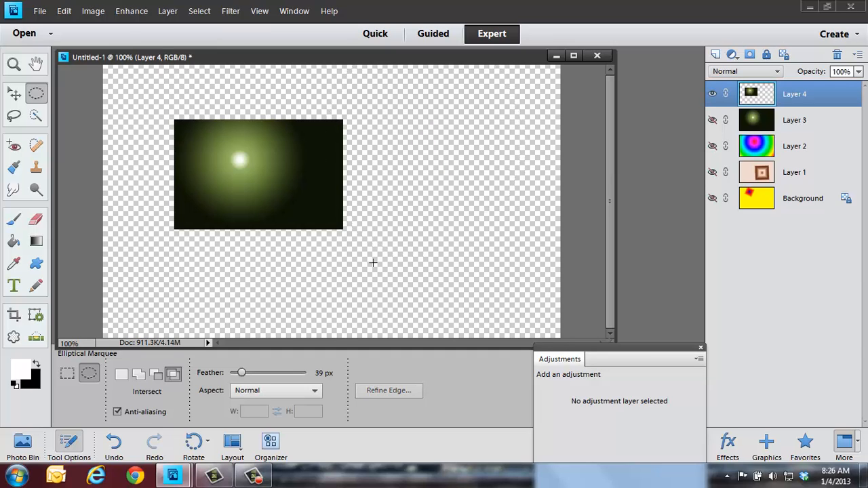
{"action": "left_click_drag", "start_coordinate": [441, 134], "coordinate": [524, 218]}
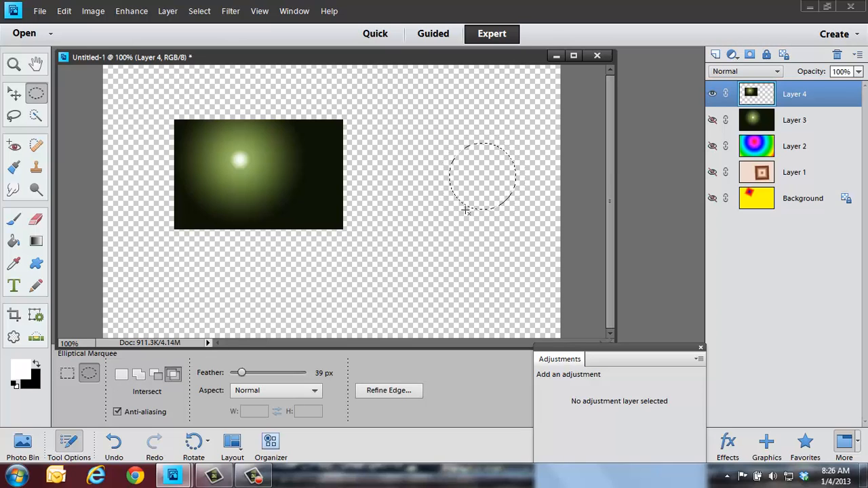
Step: Set the marquee's feather to 0 px and draw a new circular selection to the right of the rectangle
{"action": "left_click_drag", "start_coordinate": [242, 375], "coordinate": [230, 374]}
{"action": "left_click", "coordinate": [418, 178]}
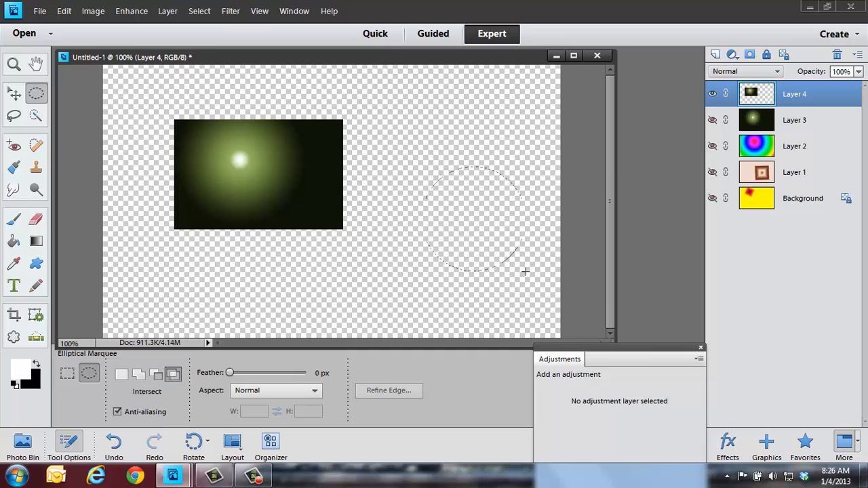
{"action": "left_click_drag", "start_coordinate": [520, 255], "coordinate": [521, 256]}
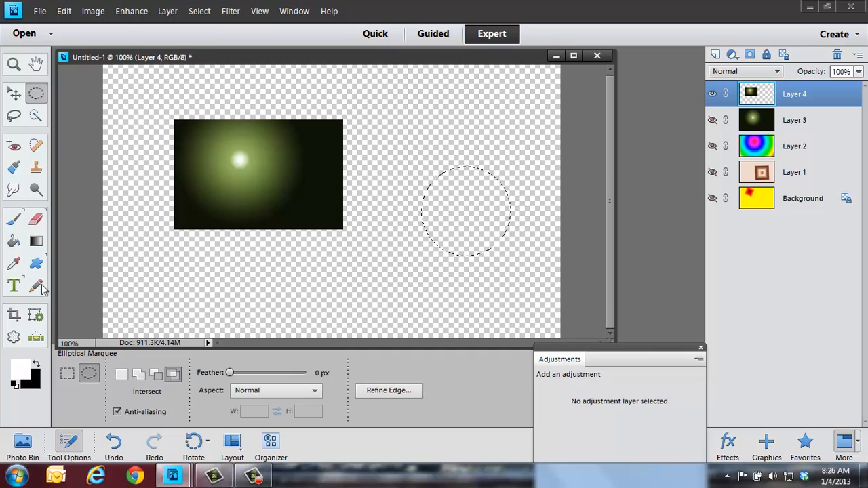
Step: Shade the circular selection like a sphere using the green-to-black Radial gradient with its highlight near the top, and reselect the Elliptical Marquee tool
{"action": "left_click", "coordinate": [35, 240]}
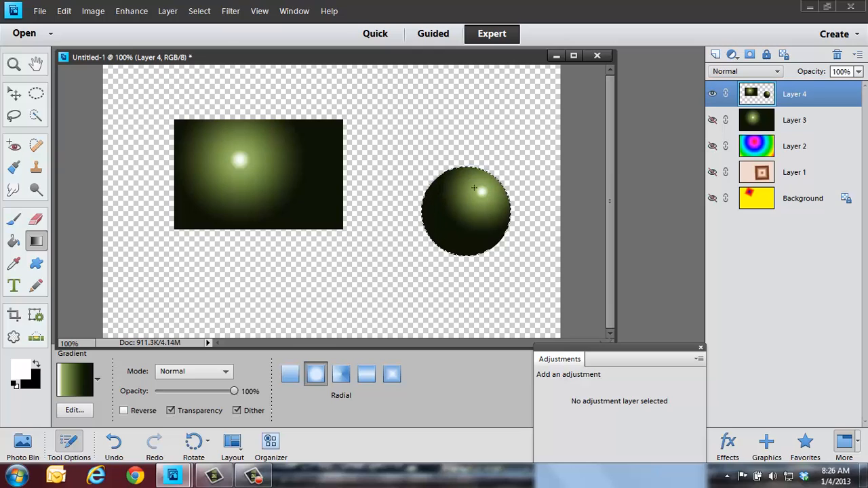
{"action": "left_click", "coordinate": [14, 93]}
{"action": "left_click", "coordinate": [36, 94]}
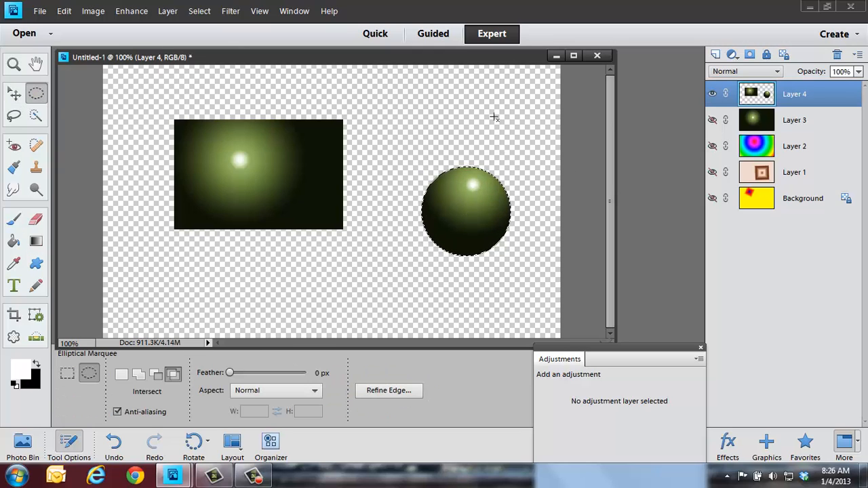
Step: Clear the circular selection and add a new empty layer above Layer 4, leaving only the new layer visible
{"action": "left_click", "coordinate": [493, 116]}
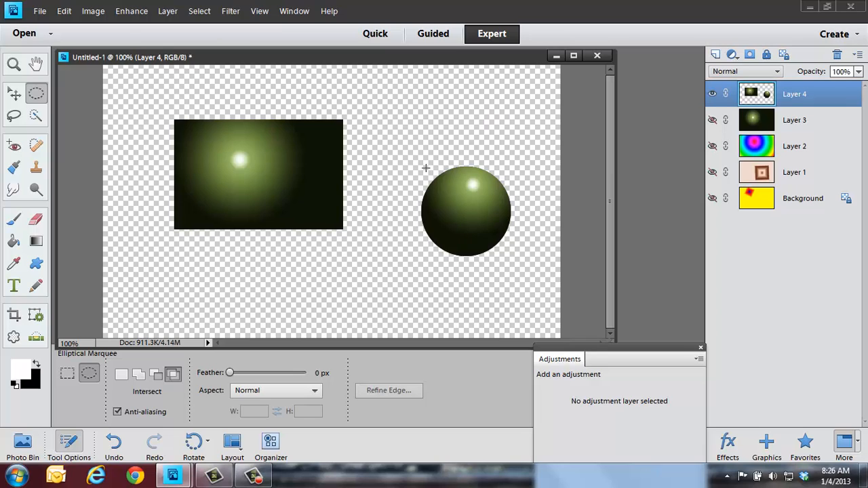
{"action": "left_click", "coordinate": [14, 115]}
{"action": "left_click", "coordinate": [713, 56]}
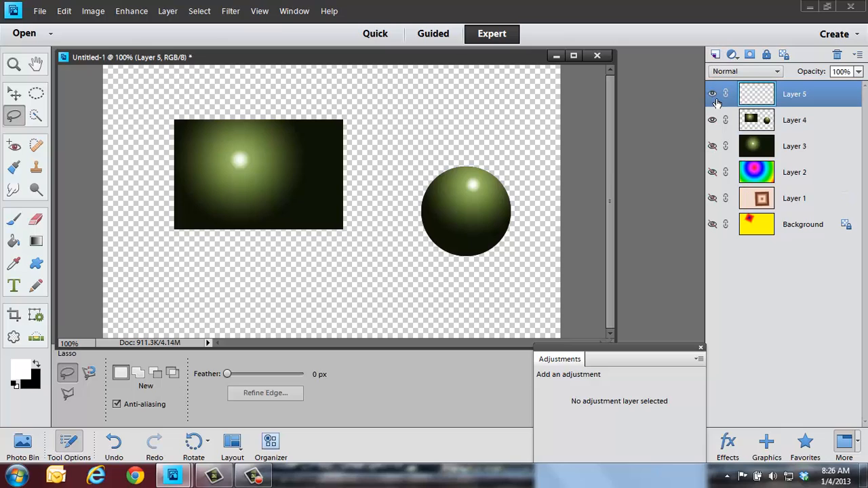
{"action": "left_click", "coordinate": [712, 94]}
{"action": "left_click", "coordinate": [712, 120]}
{"action": "left_click", "coordinate": [712, 94]}
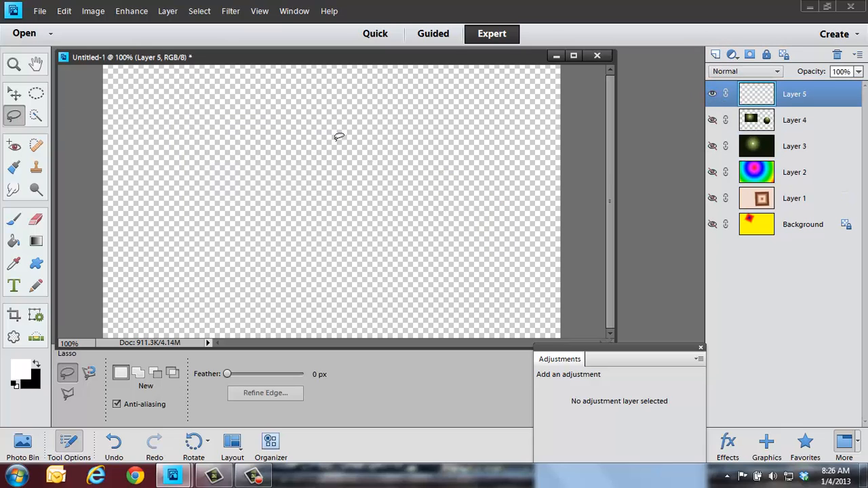
Step: Draw an irregular freehand Lasso selection across the canvas and fill it with the white-to-blue-to-black Special Effects gradient in Angle style
{"action": "mouse_move", "coordinate": [367, 135]}
{"action": "left_mouse_down"}
{"action": "mouse_move", "coordinate": [285, 116]}
{"action": "mouse_move", "coordinate": [185, 163]}
{"action": "mouse_move", "coordinate": [185, 244]}
{"action": "mouse_move", "coordinate": [259, 275]}
{"action": "mouse_move", "coordinate": [301, 245]}
{"action": "mouse_move", "coordinate": [375, 237]}
{"action": "mouse_move", "coordinate": [417, 201]}
{"action": "mouse_move", "coordinate": [368, 132]}
{"action": "left_mouse_up"}
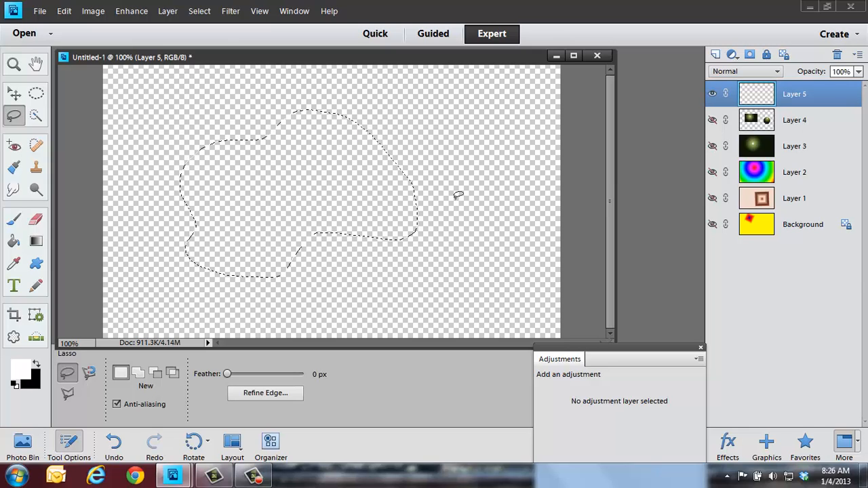
{"action": "left_click", "coordinate": [36, 241]}
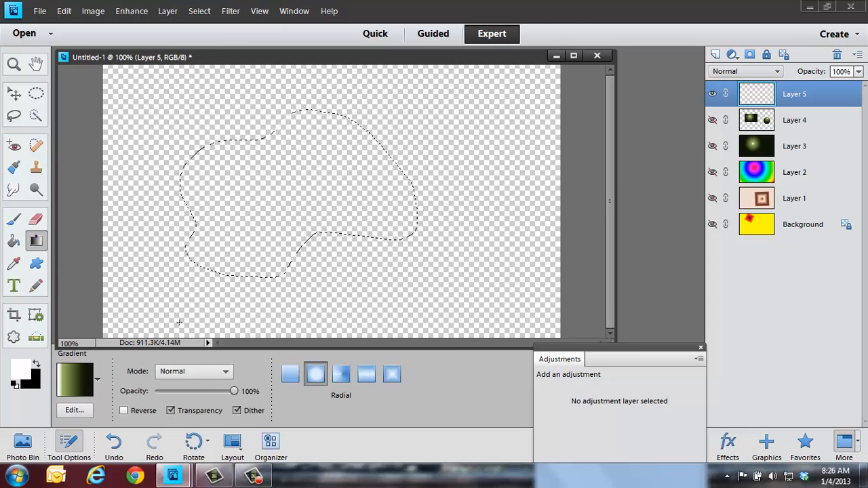
{"action": "left_click", "coordinate": [97, 381]}
{"action": "left_click", "coordinate": [139, 254]}
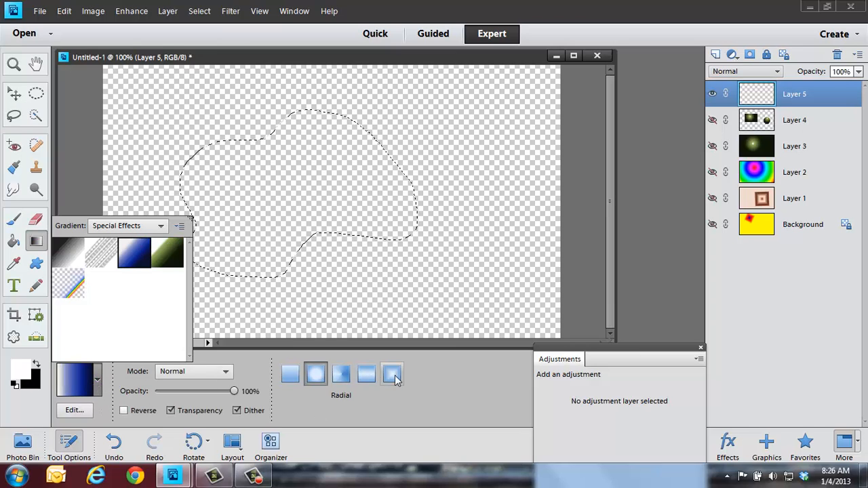
{"action": "left_click", "coordinate": [341, 374]}
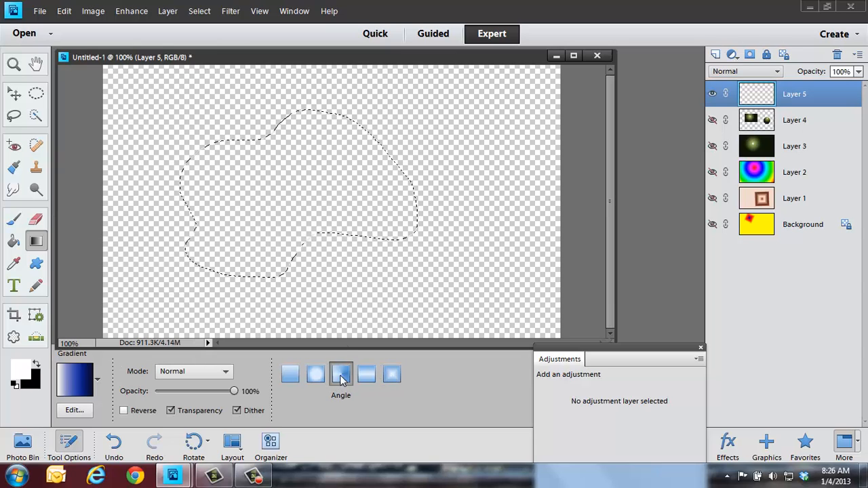
{"action": "left_click_drag", "start_coordinate": [384, 223], "coordinate": [386, 226]}
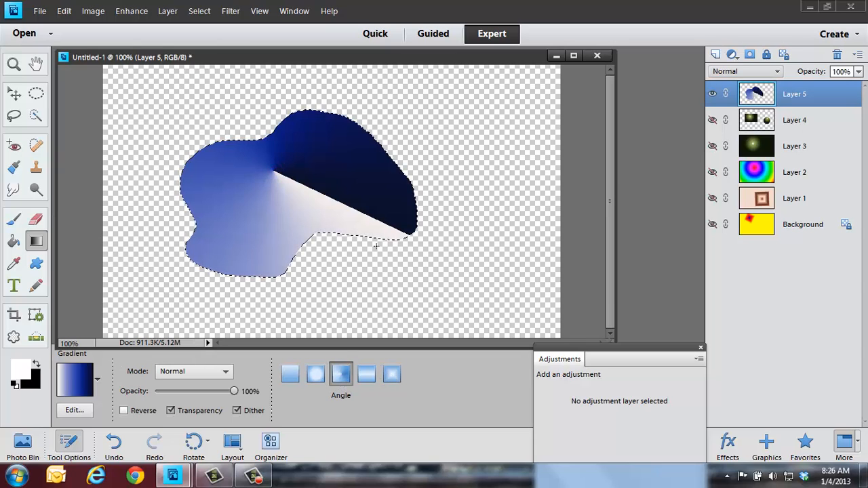
Step: Reapply the blue Angle gradient inside the freehand selection in different directions, finishing from its inner left area down toward the lower-left edge
{"action": "left_click_drag", "start_coordinate": [261, 182], "coordinate": [211, 283]}
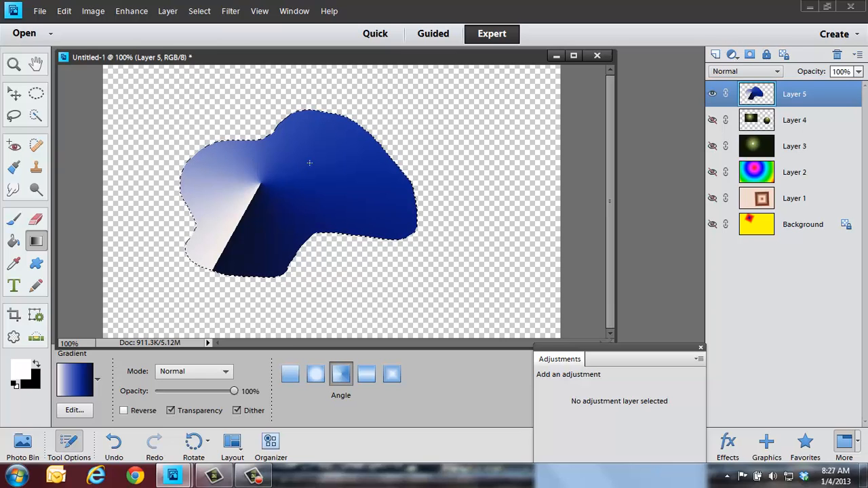
{"action": "left_click_drag", "start_coordinate": [307, 163], "coordinate": [405, 174]}
{"action": "left_click_drag", "start_coordinate": [253, 179], "coordinate": [228, 288]}
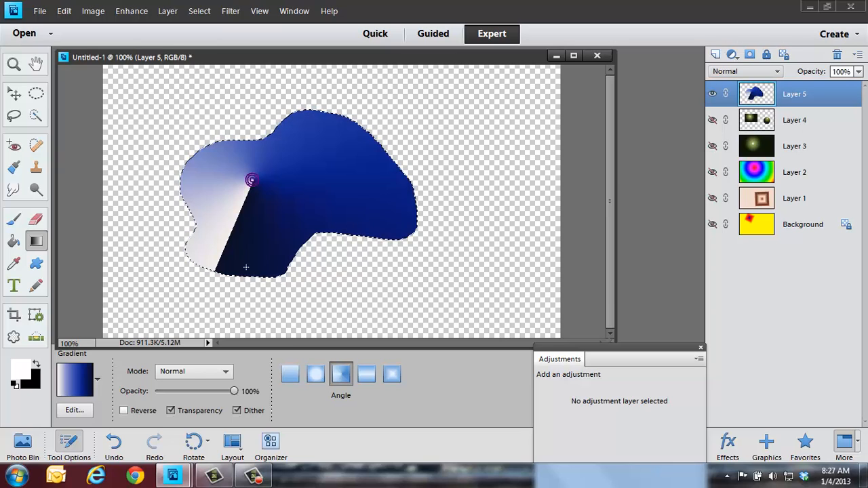